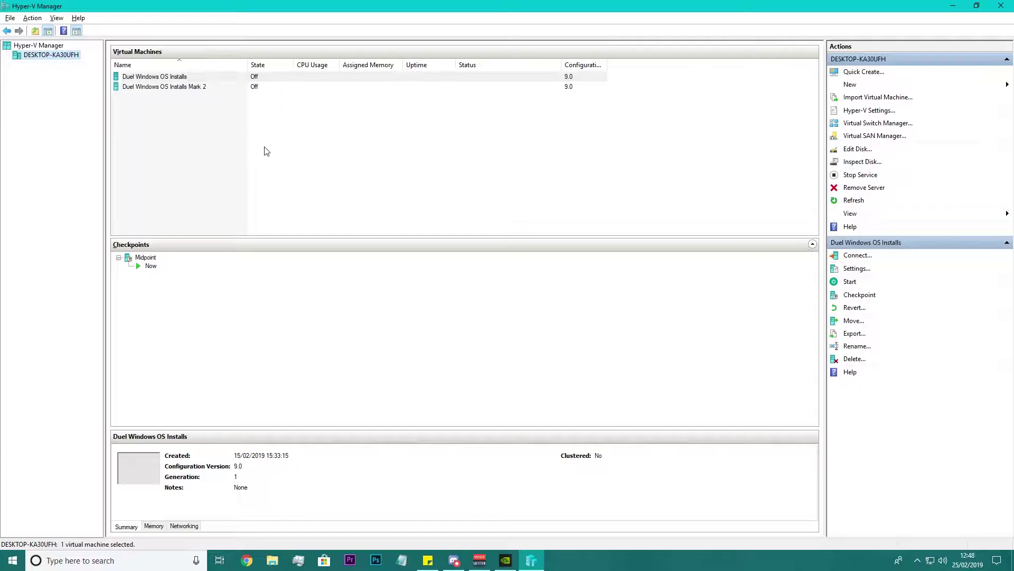
Examine the BIOS startup order in the settings of the Duel Windows OS Installs virtual machine.
{"action": "left_click", "coordinate": [214, 88]}
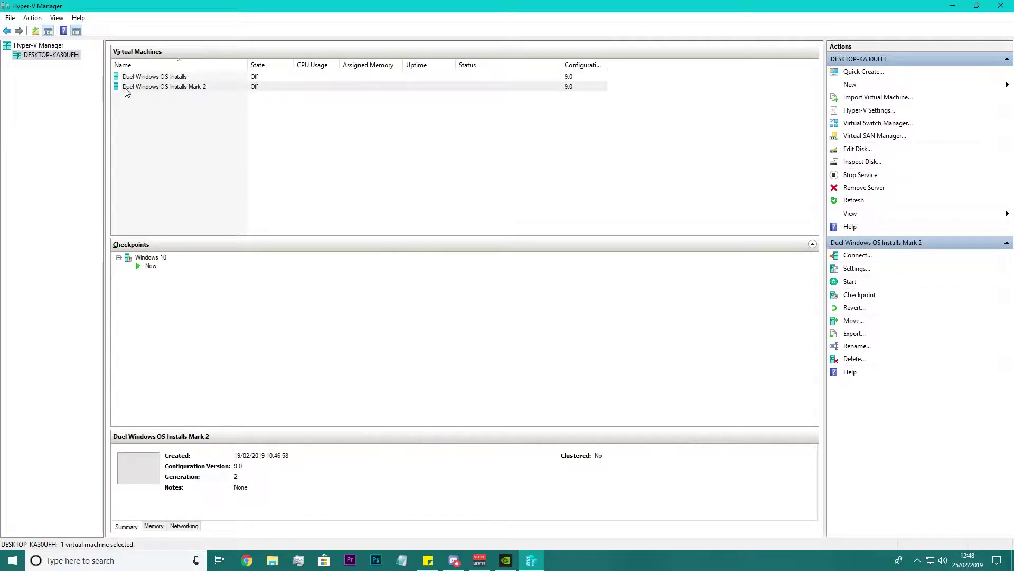
{"action": "left_click", "coordinate": [200, 111]}
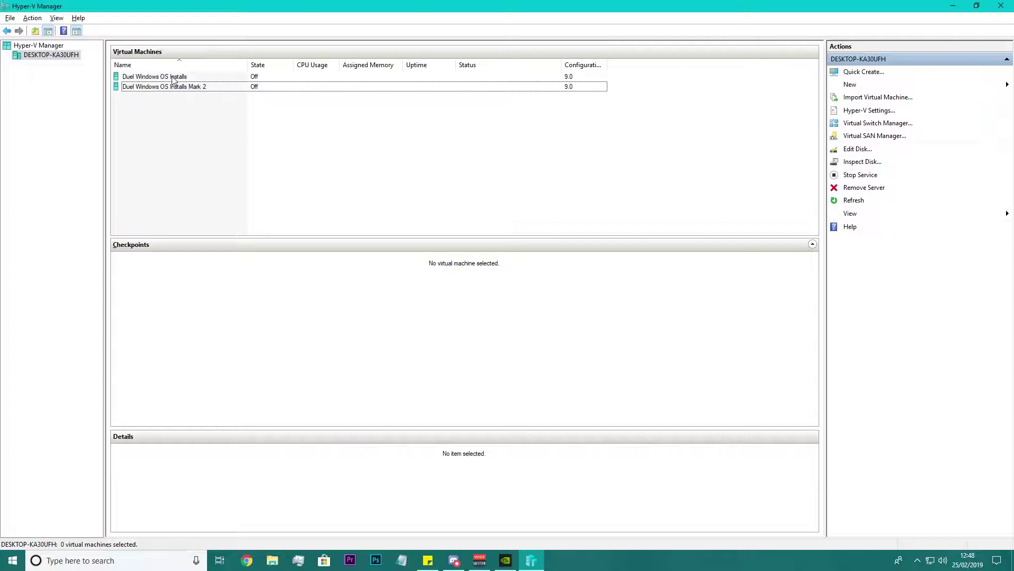
{"action": "left_click", "coordinate": [174, 77]}
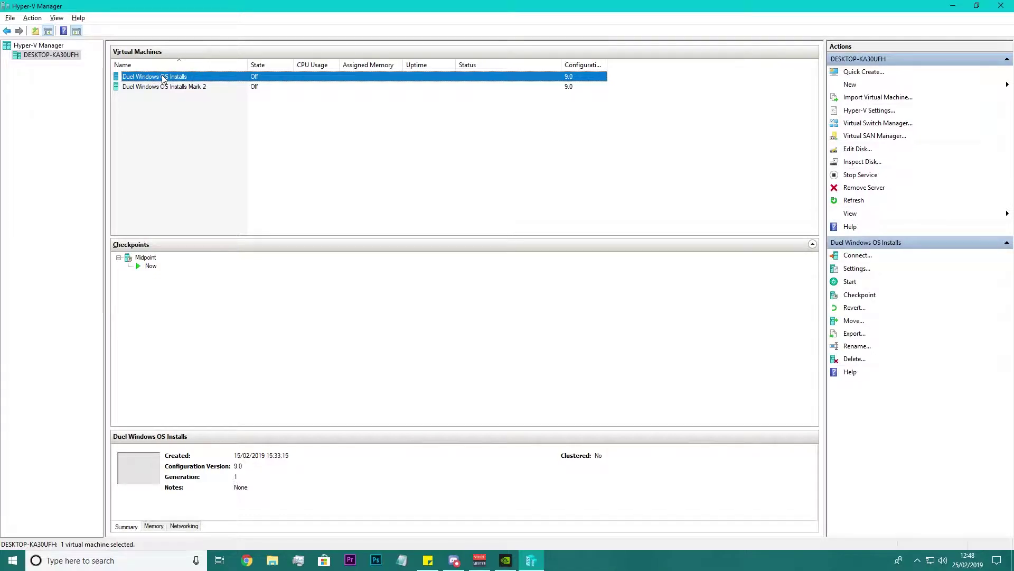
{"action": "right_click", "coordinate": [163, 79]}
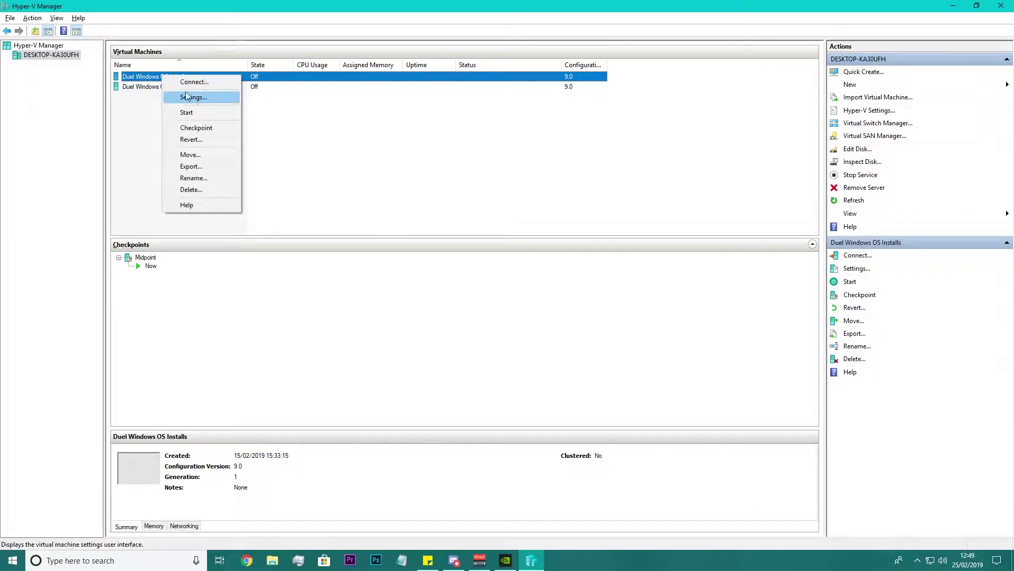
{"action": "left_click", "coordinate": [183, 95]}
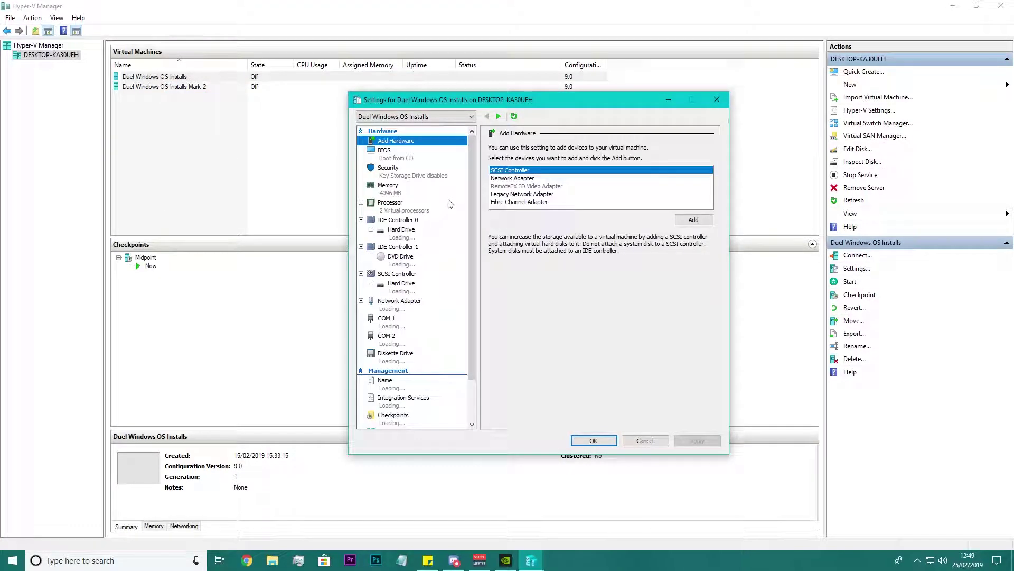
{"action": "left_click", "coordinate": [400, 159]}
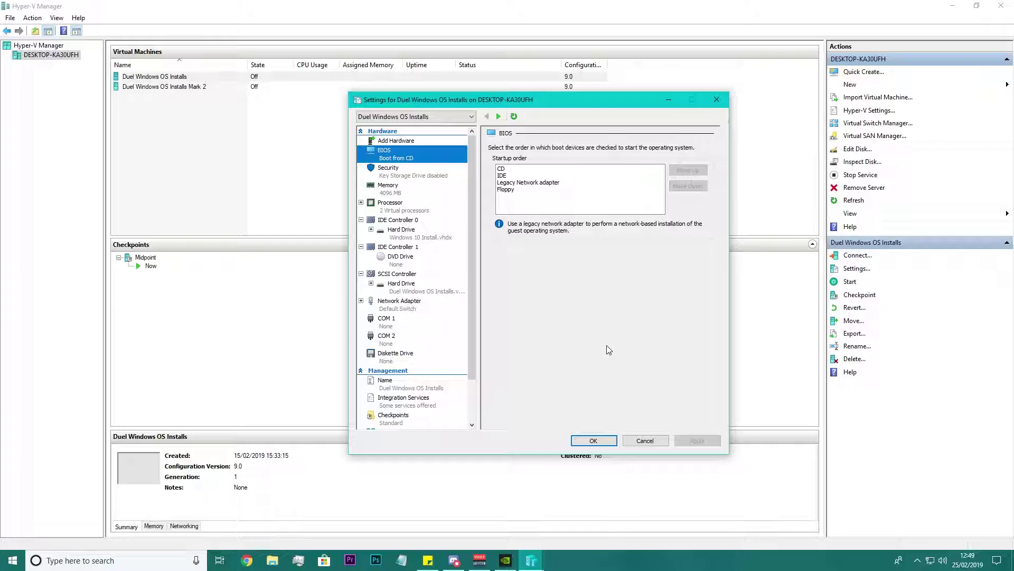
{"action": "left_click", "coordinate": [593, 440]}
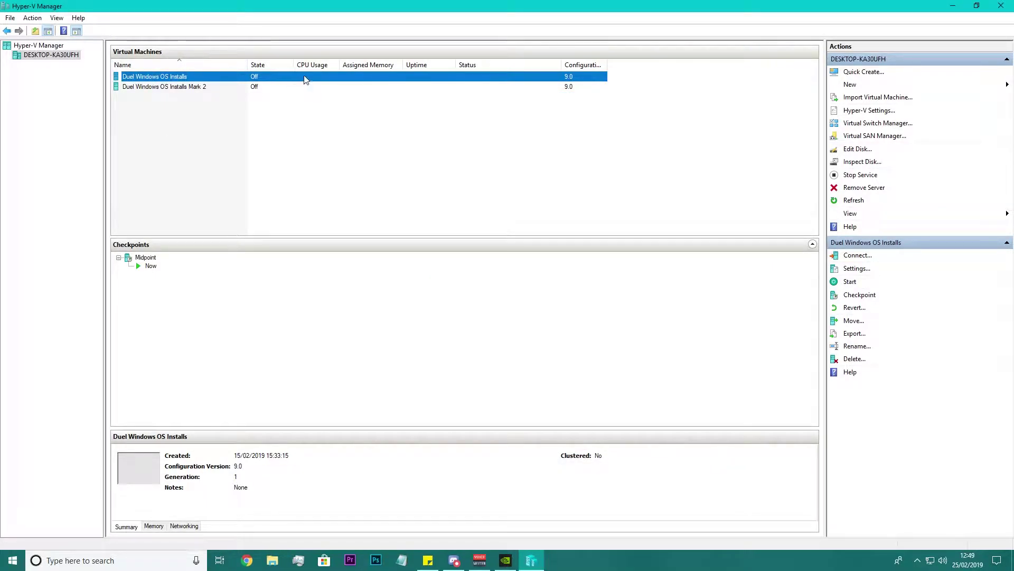
Examine the Windows 10.1 and Windows 8.1 hard drive entries in the firmware boot order of Duel Windows OS Installs Mark 2.
{"action": "right_click", "coordinate": [147, 88]}
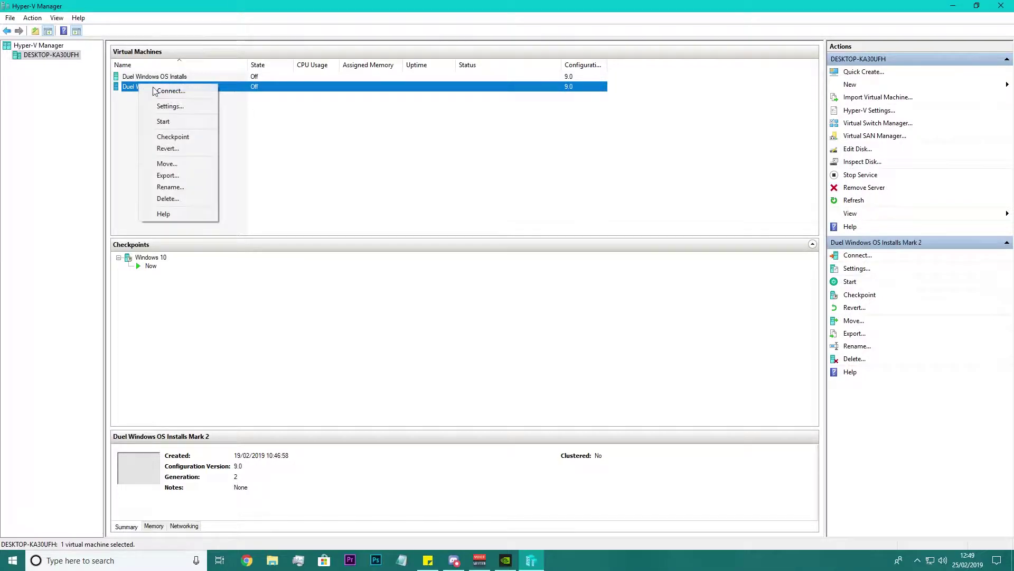
{"action": "left_click", "coordinate": [193, 106]}
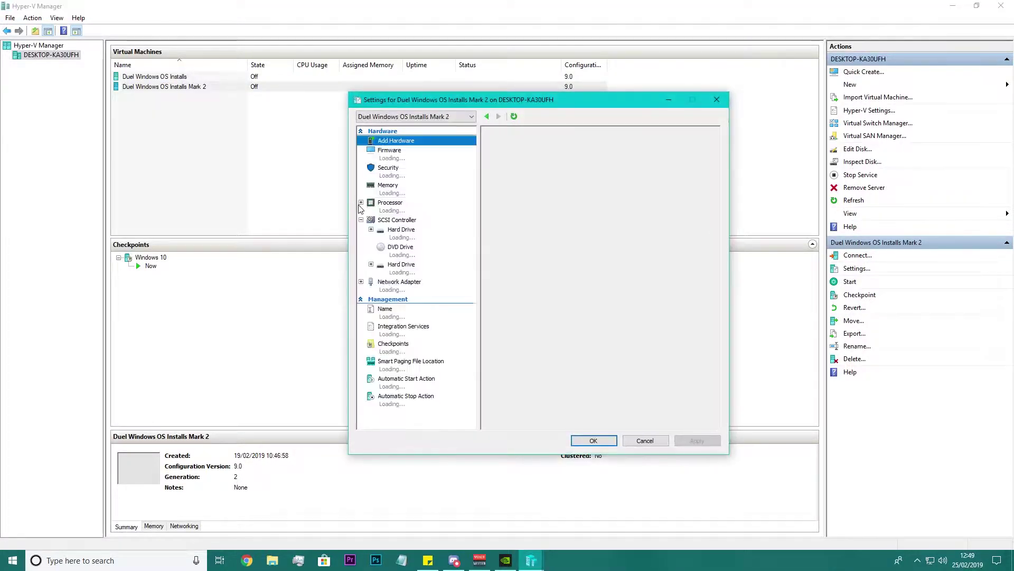
{"action": "left_click", "coordinate": [394, 154]}
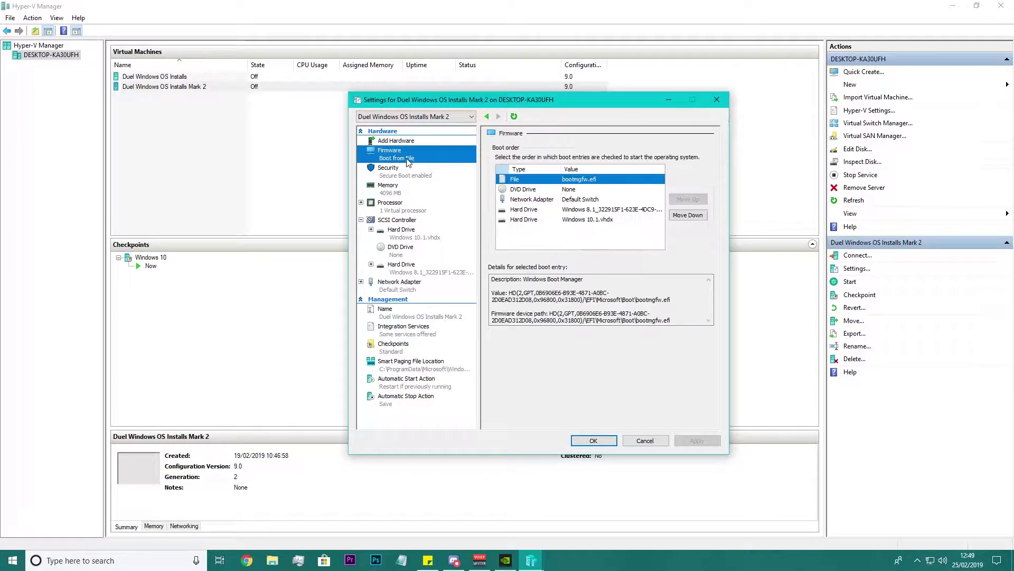
{"action": "left_click", "coordinate": [534, 216]}
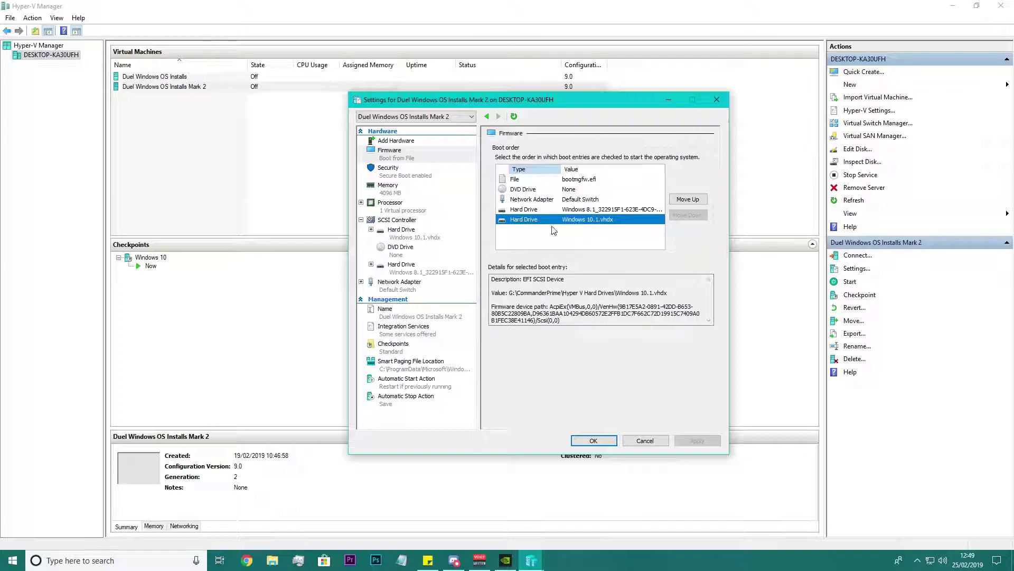
{"action": "left_click", "coordinate": [546, 210]}
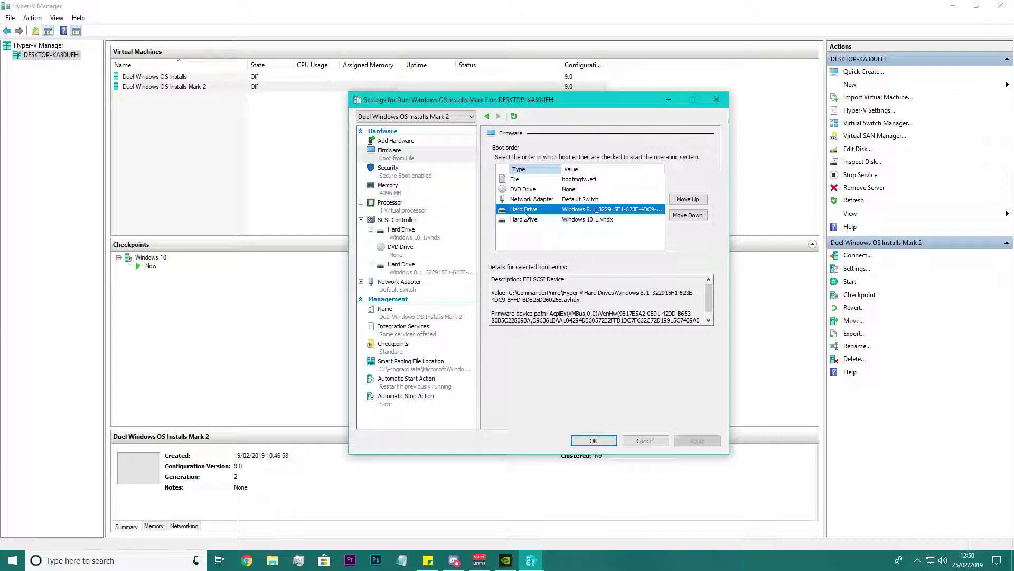
Set the number of virtual processors to 2, apply the change, and review the memory and processor settings.
{"action": "left_click", "coordinate": [438, 208]}
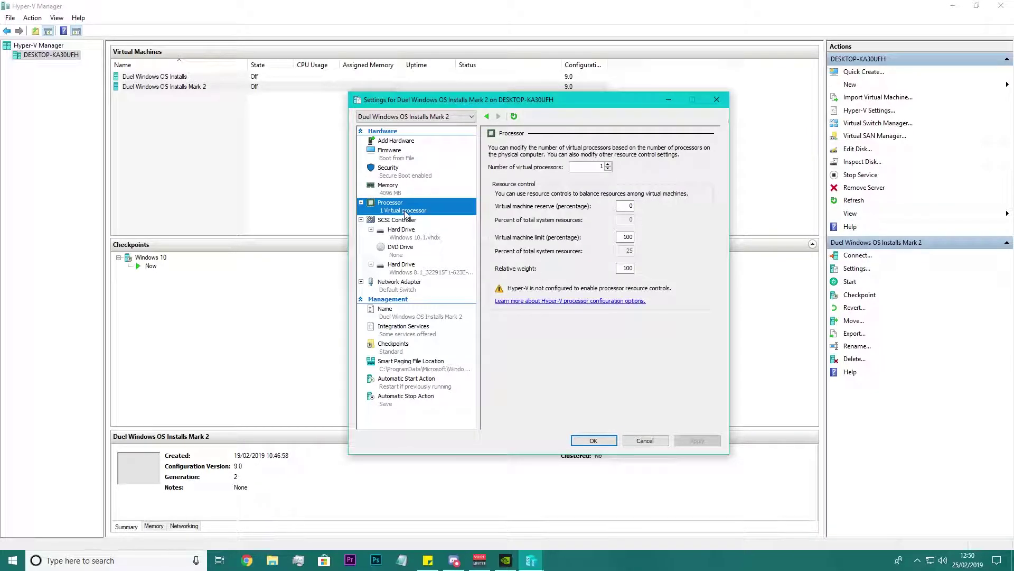
{"action": "left_click", "coordinate": [608, 164]}
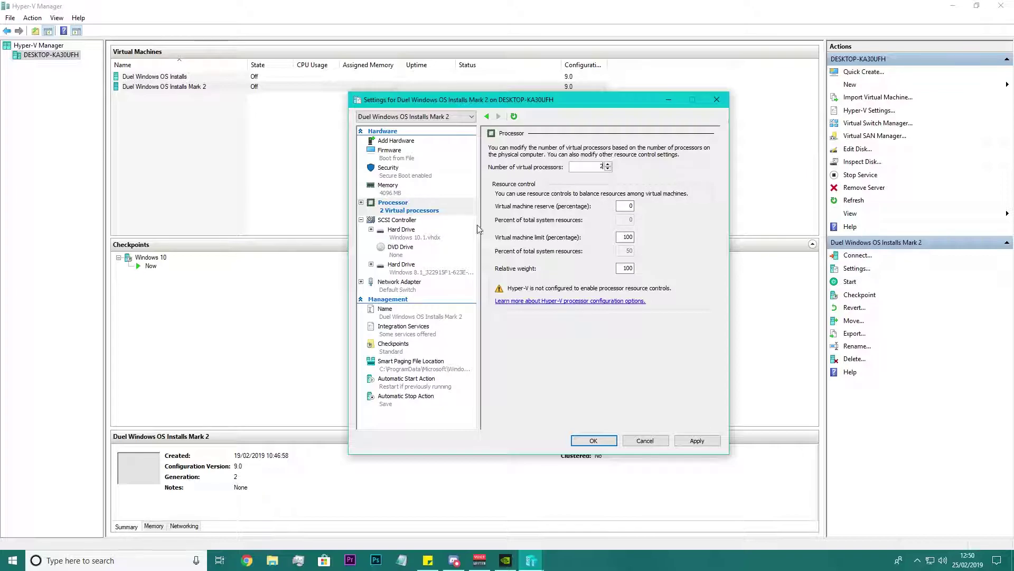
{"action": "left_click", "coordinate": [696, 440]}
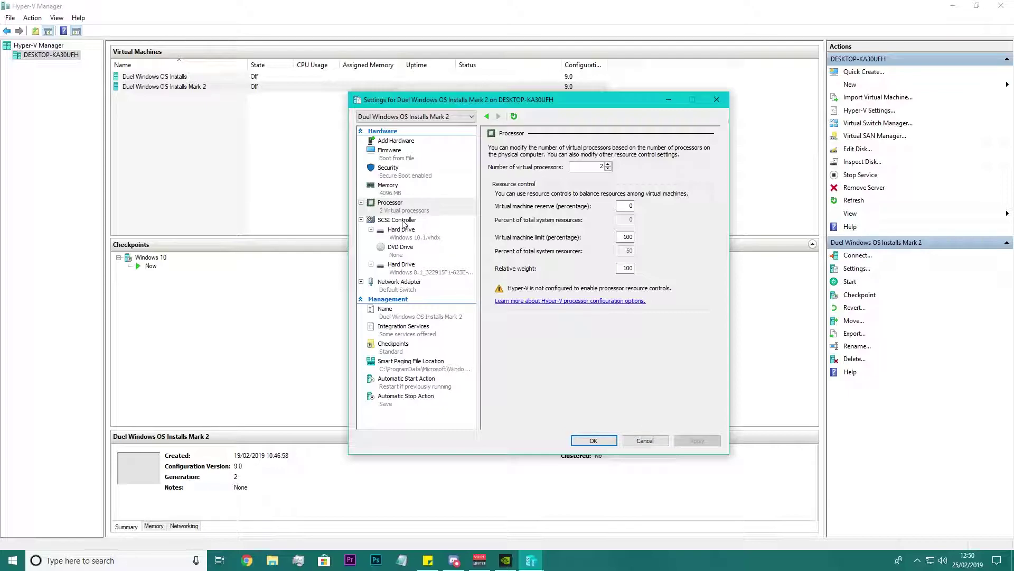
{"action": "left_click", "coordinate": [410, 192]}
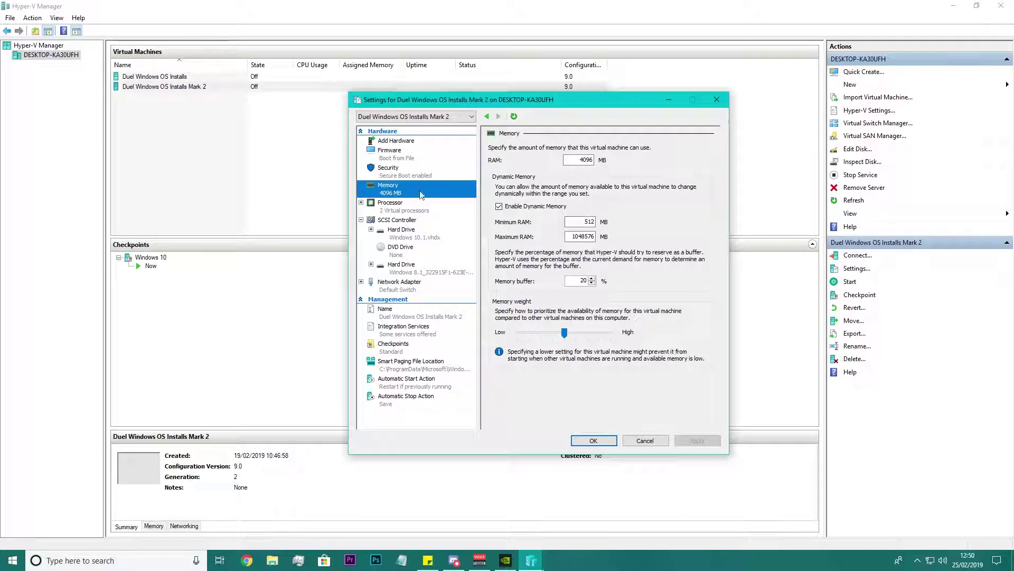
{"action": "left_click", "coordinate": [418, 207]}
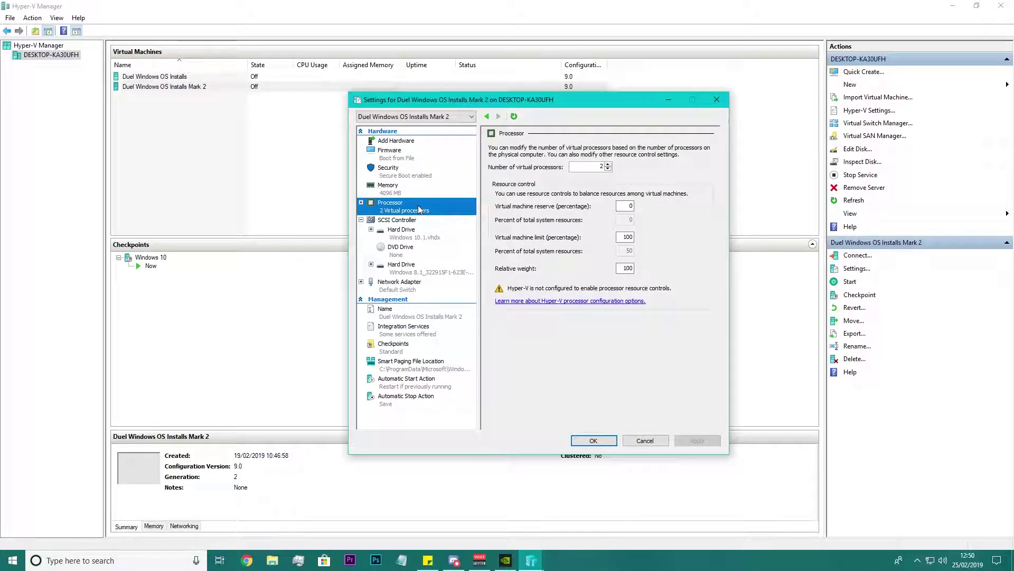
Move the Windows 8.1 hard drive to the first place in the firmware boot order and save the settings.
{"action": "left_click", "coordinate": [404, 152]}
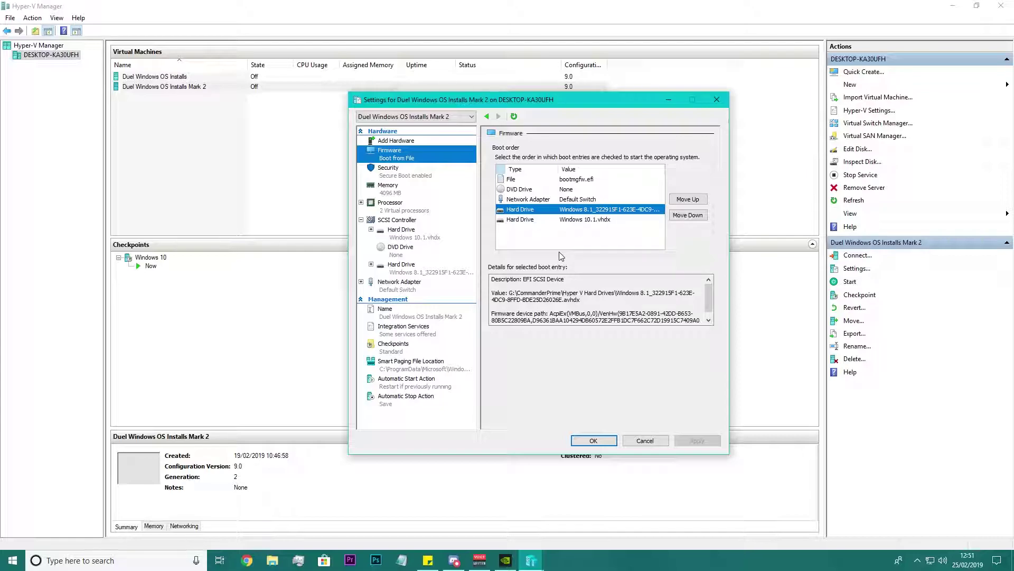
{"action": "left_click", "coordinate": [542, 211]}
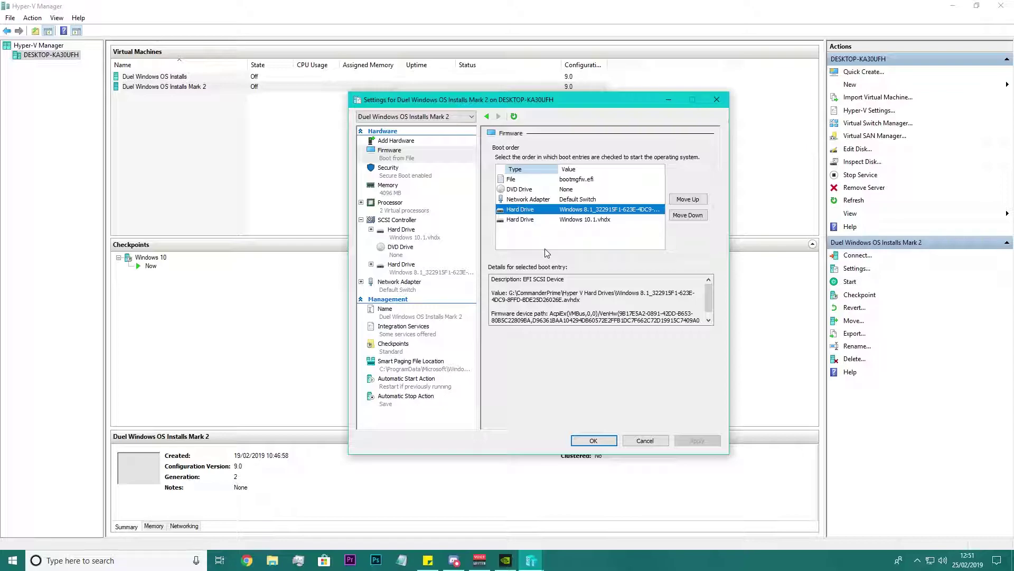
{"action": "left_click", "coordinate": [693, 203]}
{"action": "left_click", "coordinate": [694, 202]}
{"action": "left_click", "coordinate": [694, 203]}
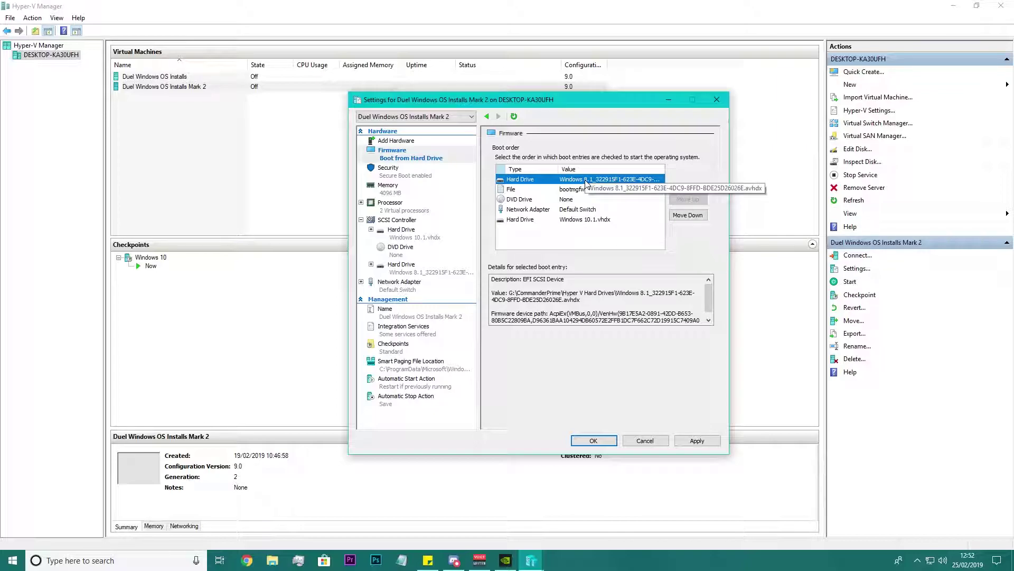
{"action": "left_click", "coordinate": [696, 440]}
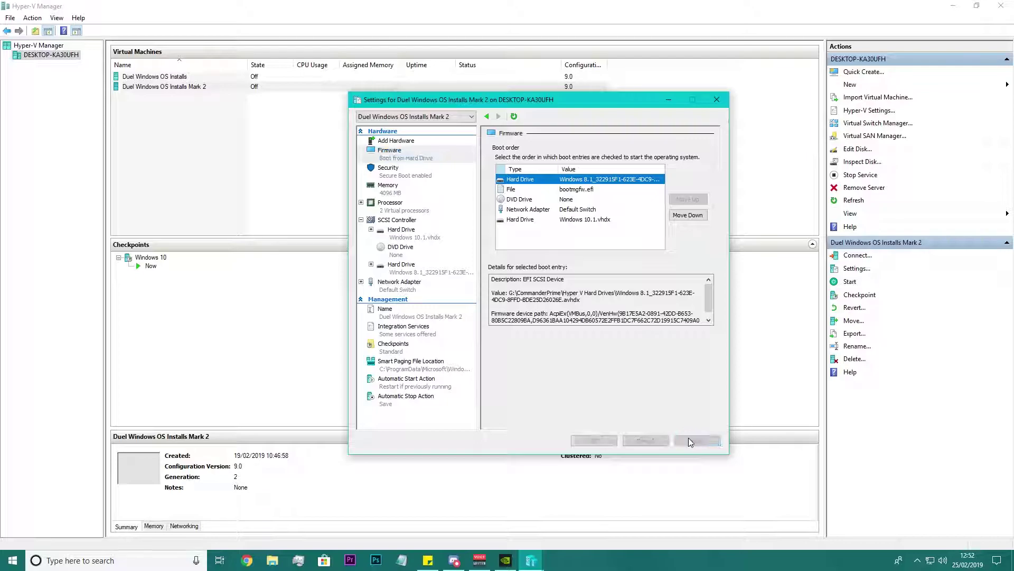
{"action": "left_click", "coordinate": [593, 440]}
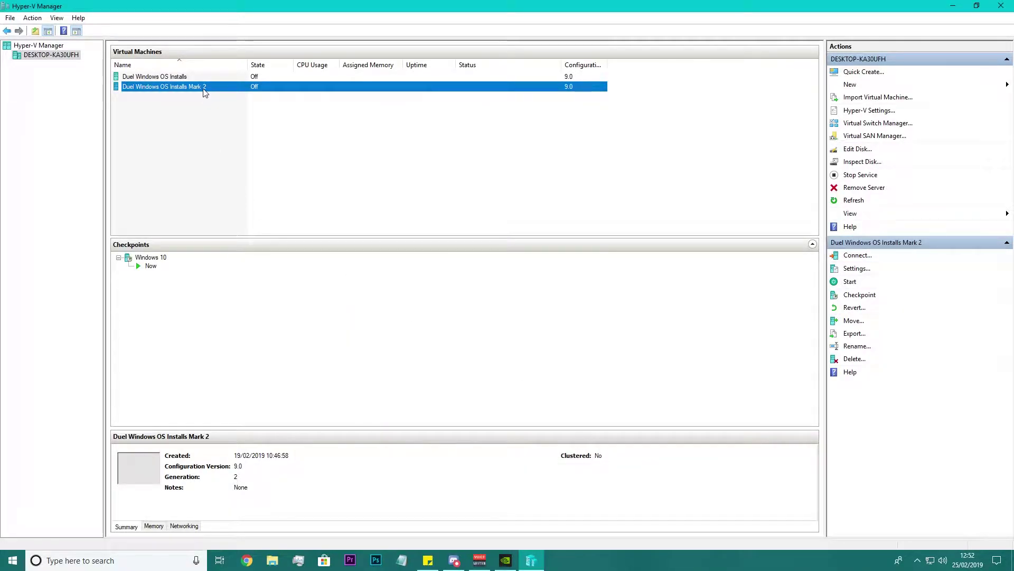
Connect to the Duel Windows OS Installs Mark 2 virtual machine and try to start it.
{"action": "double_click", "coordinate": [204, 90]}
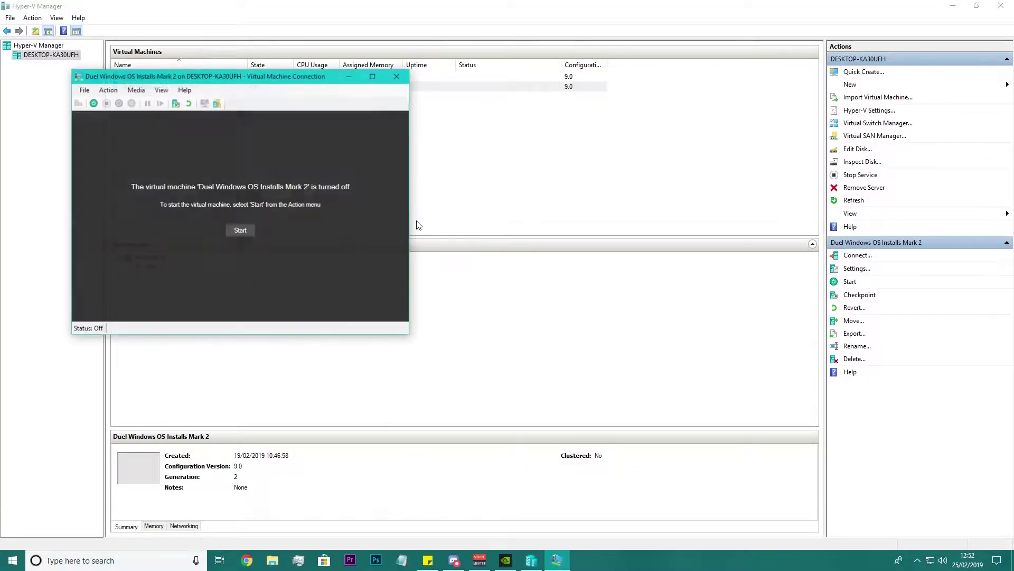
{"action": "left_click", "coordinate": [93, 103]}
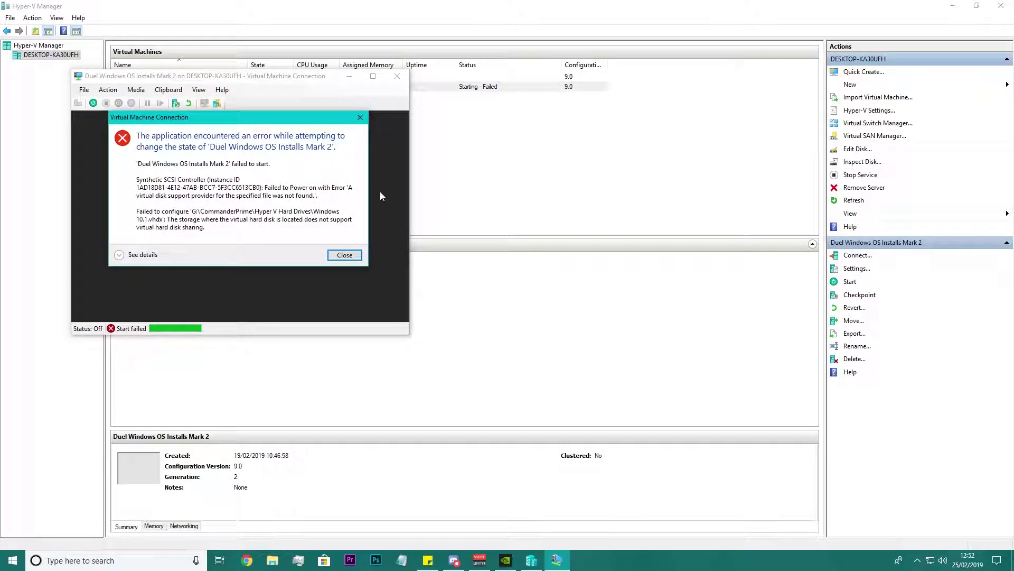
{"action": "left_click", "coordinate": [342, 255]}
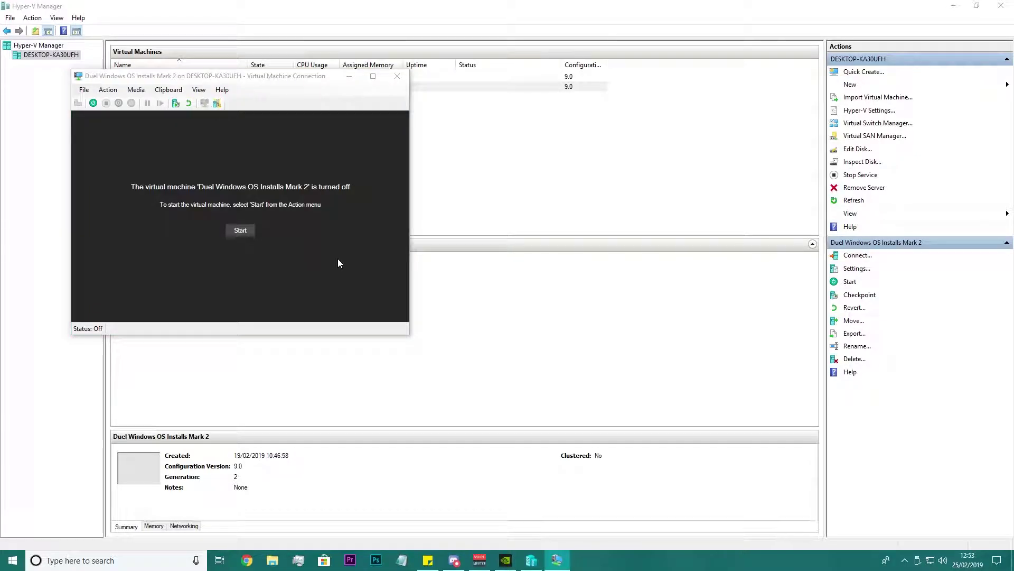
{"action": "left_click", "coordinate": [581, 80]}
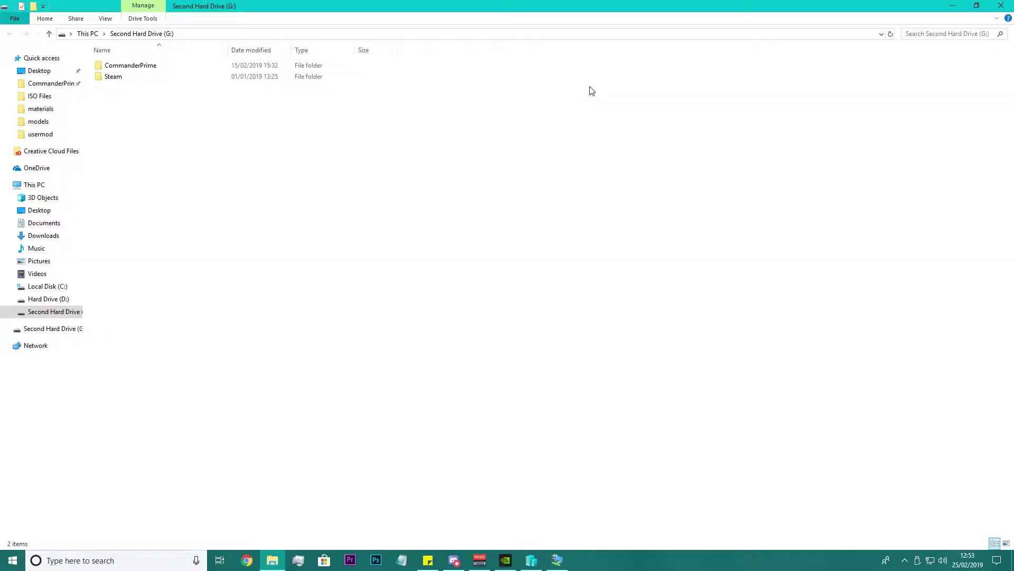
{"action": "key", "text": "alt+Tab"}
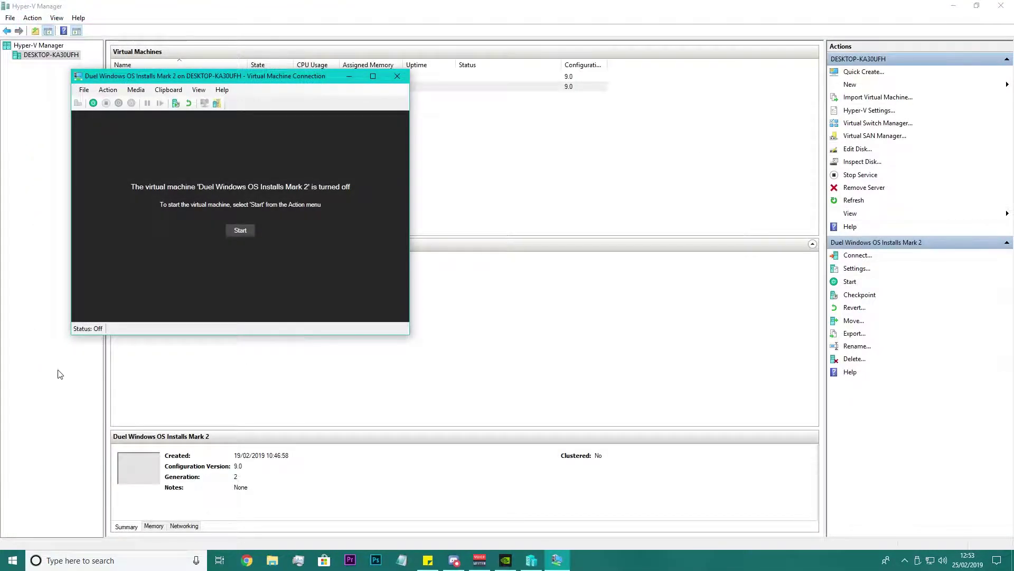
Start the virtual machine, view its boot in full screen, and restore the connection window.
{"action": "left_click", "coordinate": [240, 231]}
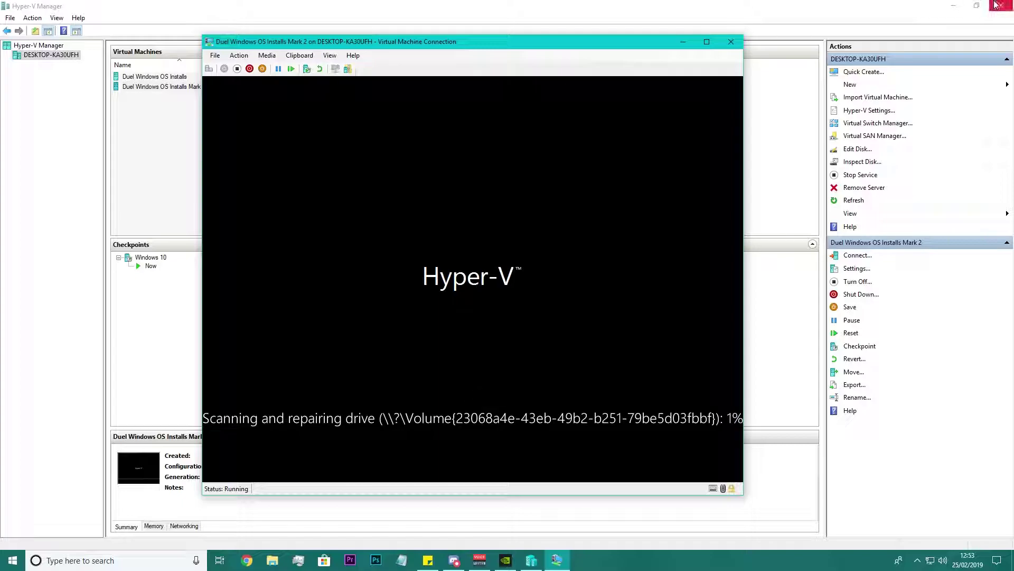
{"action": "left_click", "coordinate": [704, 42]}
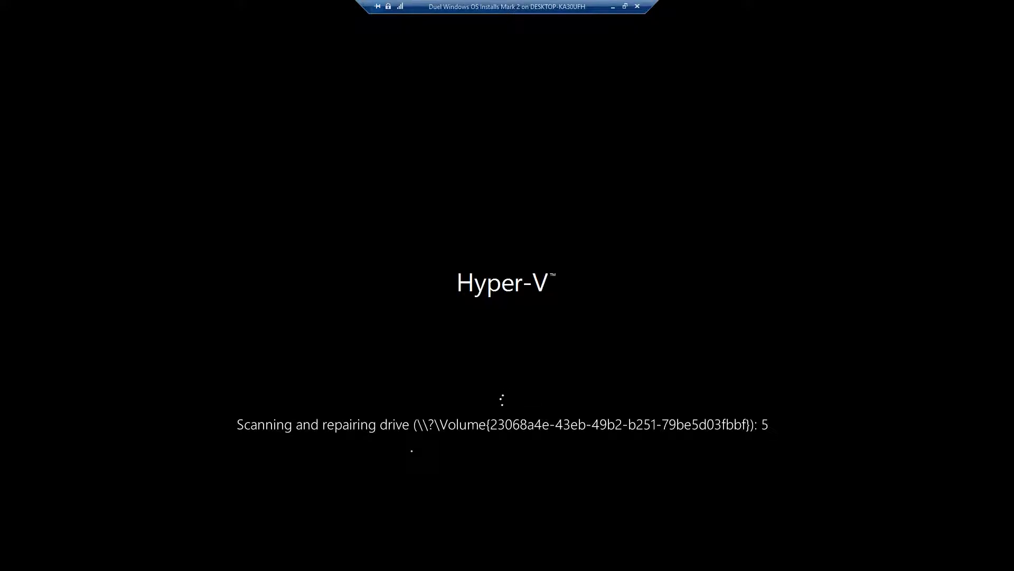
{"action": "left_click", "coordinate": [625, 6]}
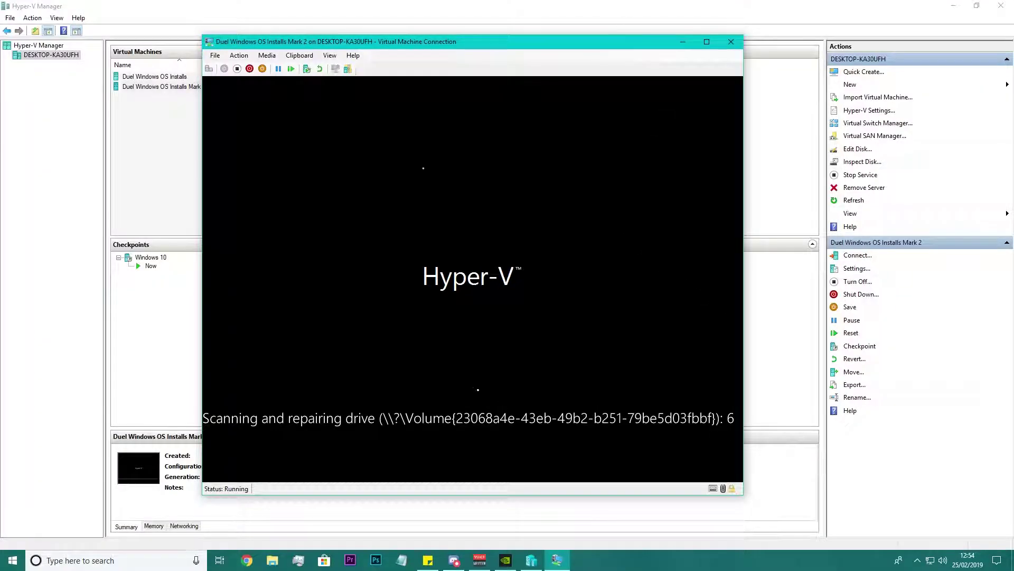
Try to shut down the guest operating system, and turn off the virtual machine.
{"action": "left_click", "coordinate": [249, 69]}
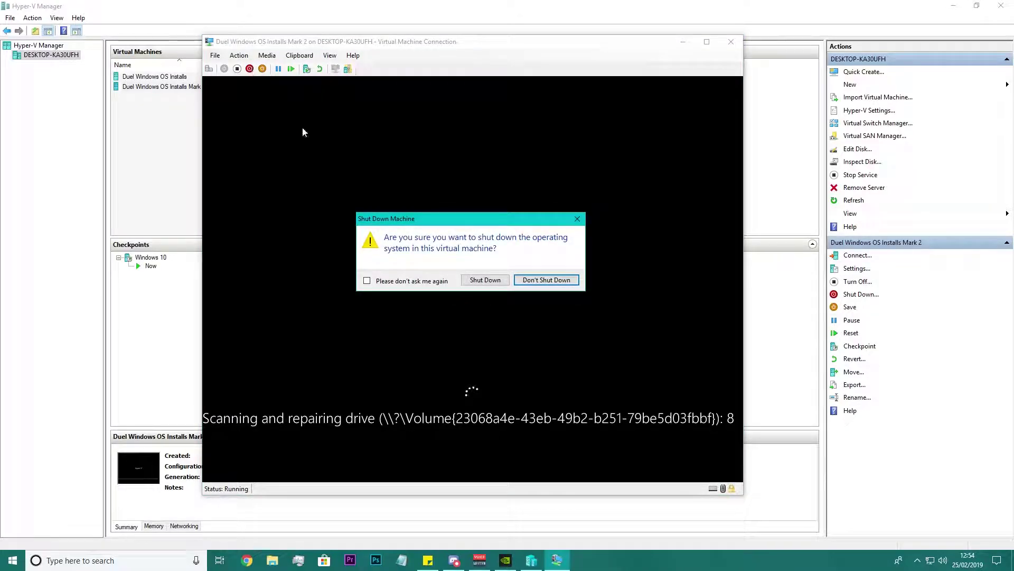
{"action": "left_click", "coordinate": [483, 284]}
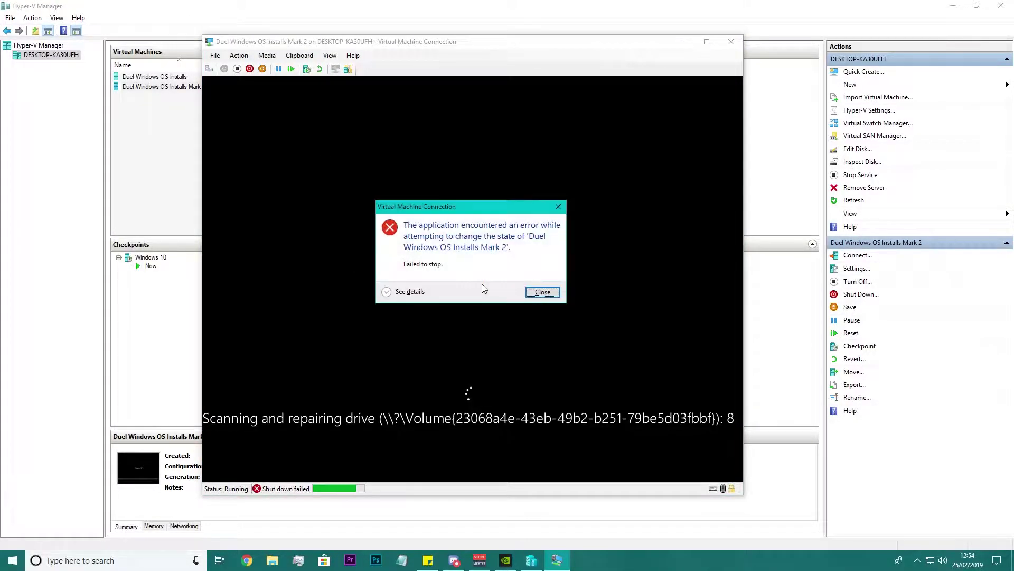
{"action": "key", "text": "Return"}
{"action": "left_click", "coordinate": [237, 69]}
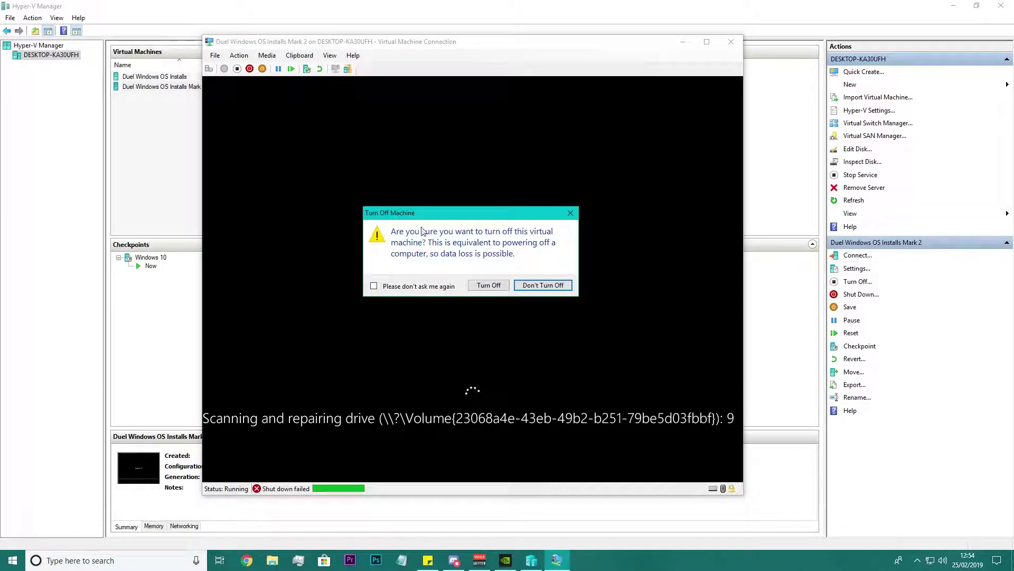
{"action": "left_click", "coordinate": [479, 285]}
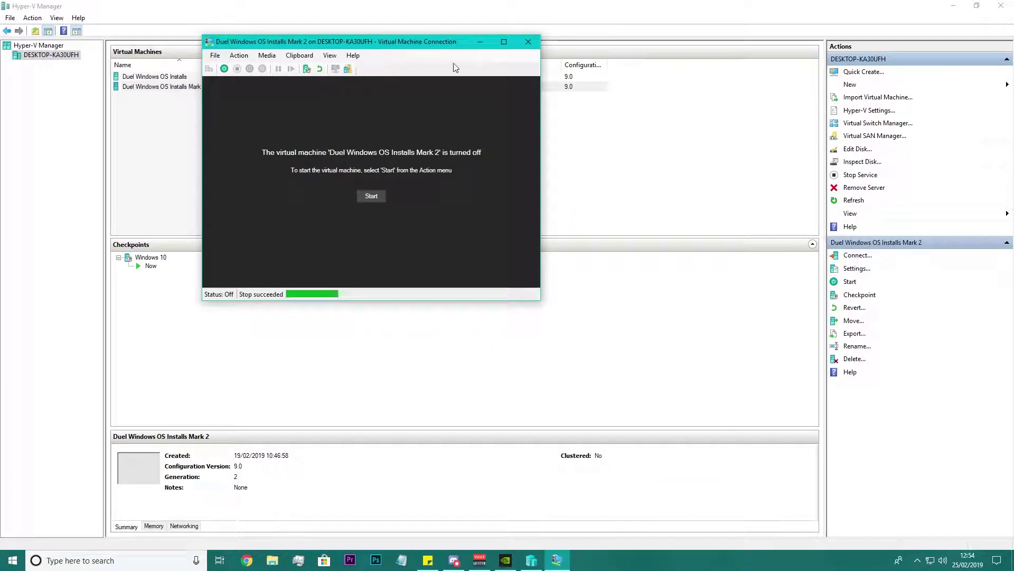
Remove the Windows 10.1.vhdx hard drive from Duel Windows OS Installs Mark 2, save the settings, and check the firmware boot order.
{"action": "left_click", "coordinate": [480, 42]}
{"action": "right_click", "coordinate": [194, 86]}
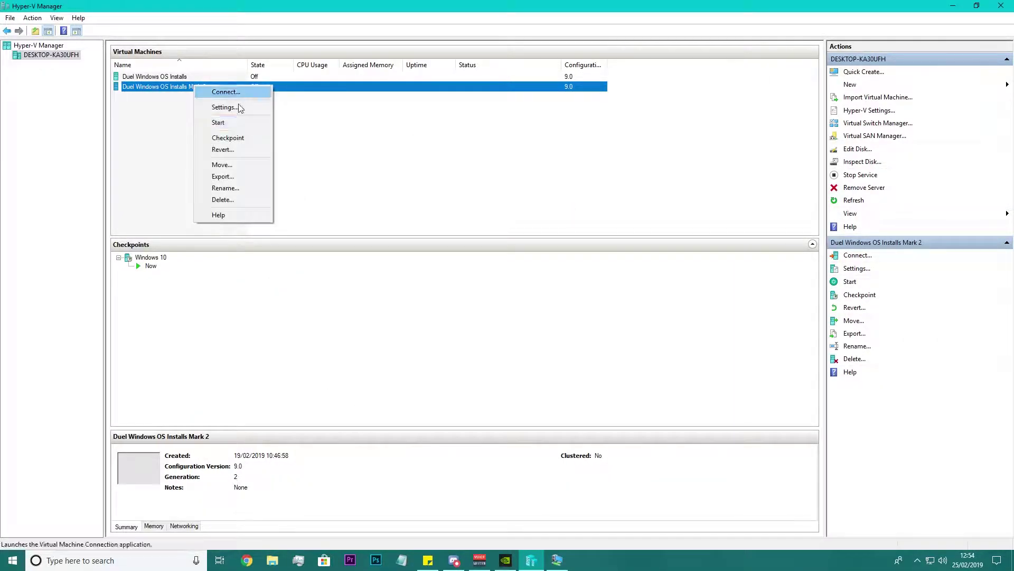
{"action": "left_click", "coordinate": [223, 107]}
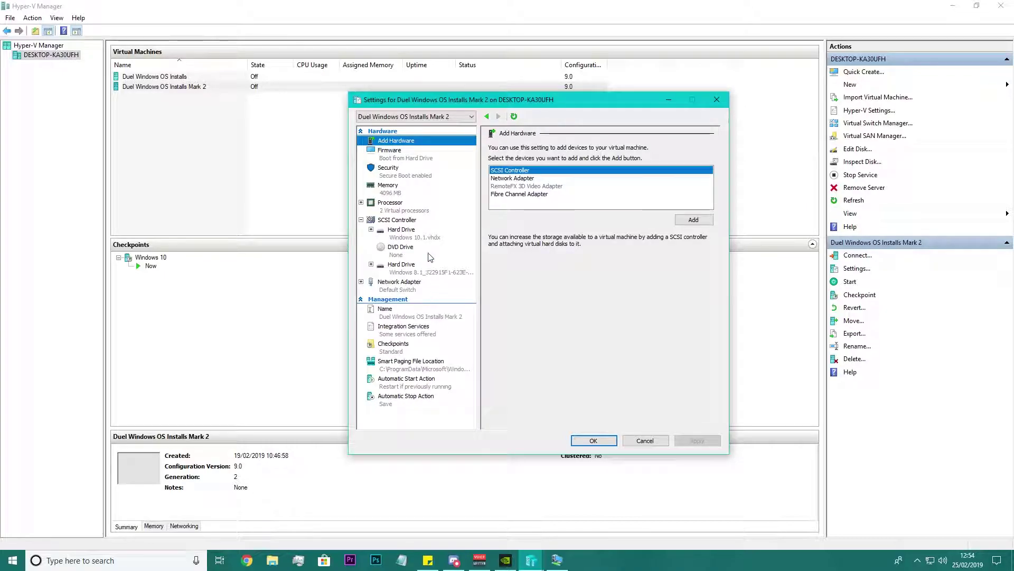
{"action": "left_click", "coordinate": [428, 268]}
{"action": "left_click", "coordinate": [427, 232]}
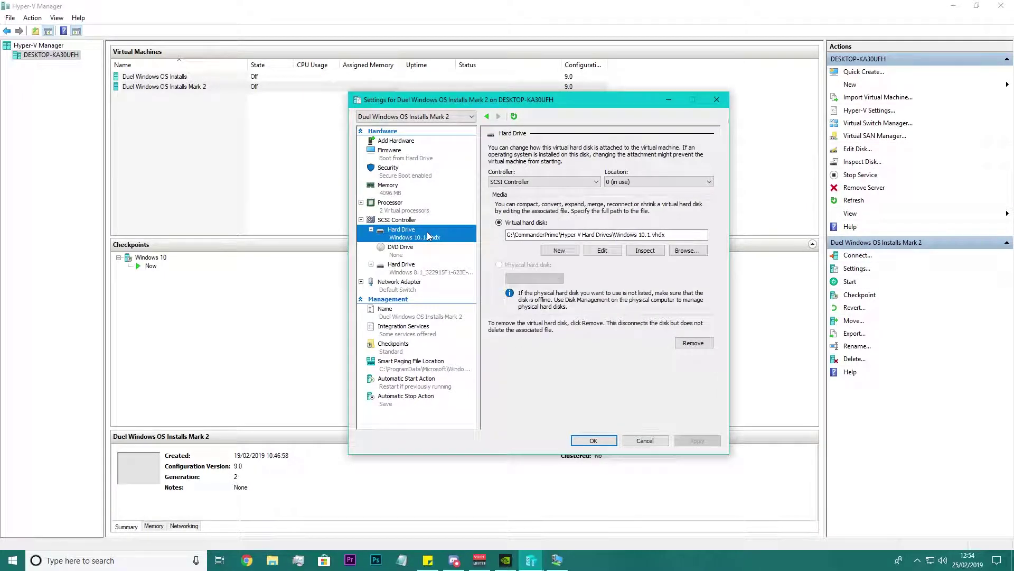
{"action": "left_click", "coordinate": [693, 342]}
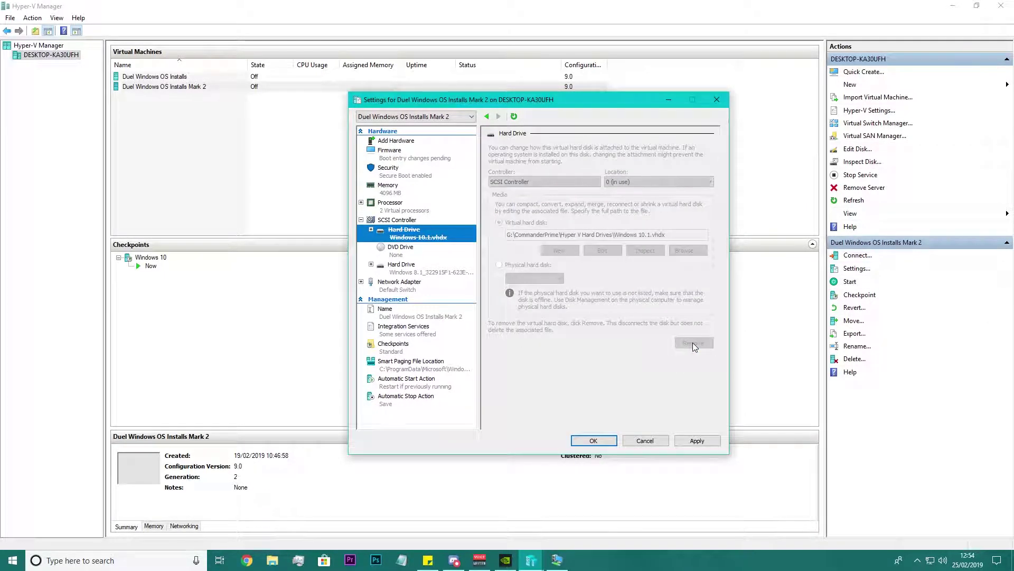
{"action": "left_click", "coordinate": [707, 442]}
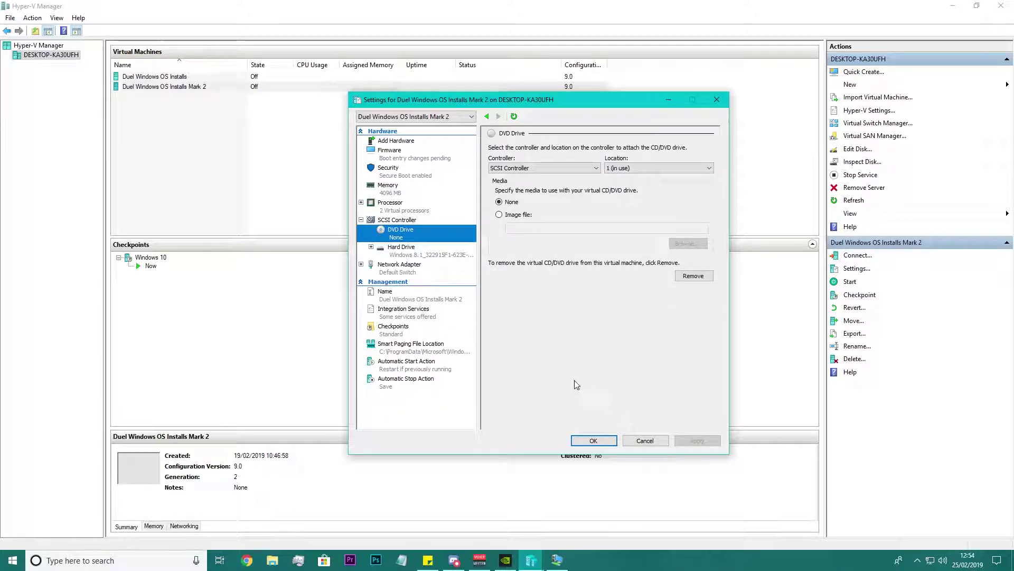
{"action": "left_click", "coordinate": [400, 153]}
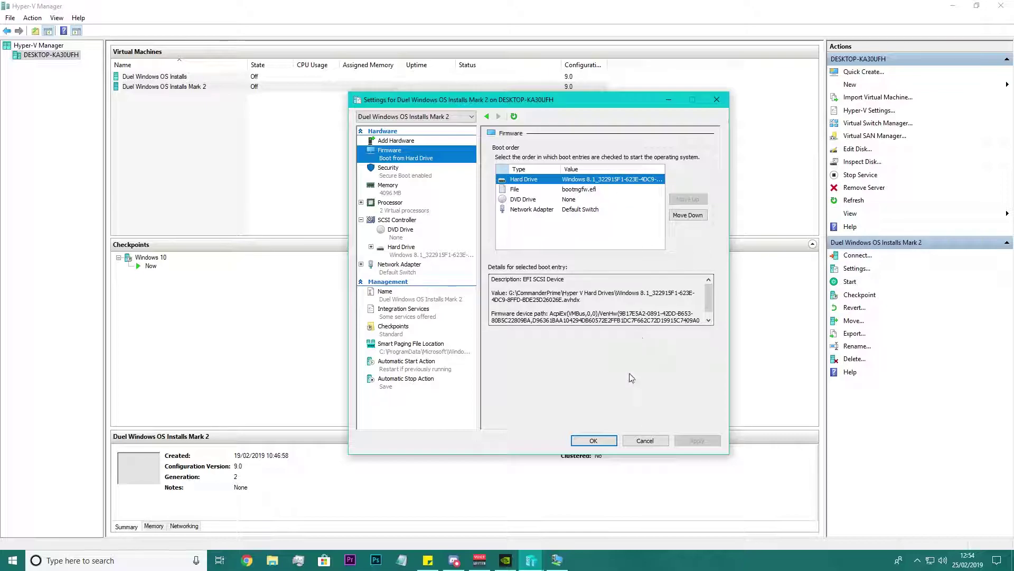
{"action": "left_click", "coordinate": [593, 440]}
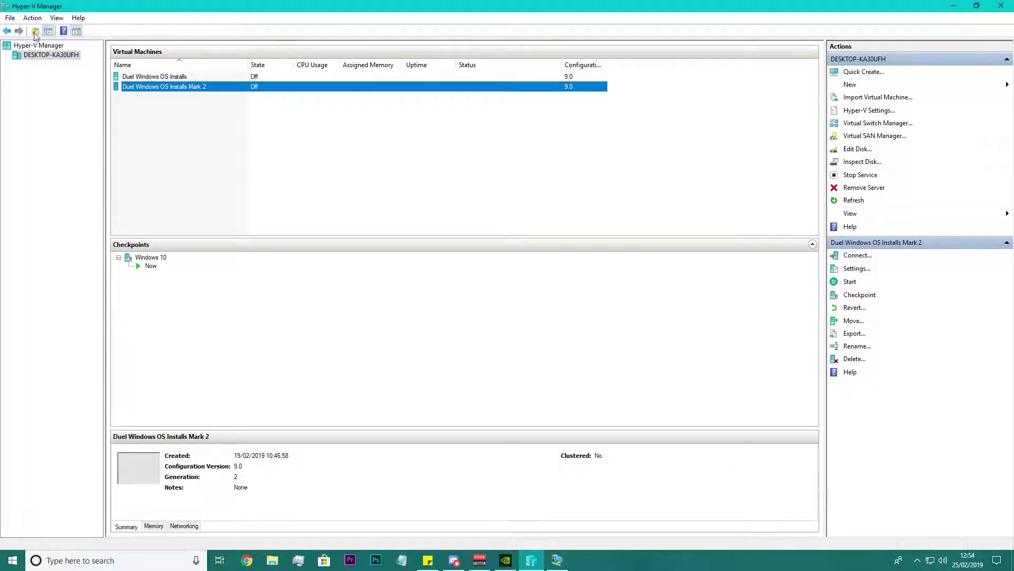
Start the virtual machine in full screen and restart it from the Automatic Repair screen.
{"action": "left_click", "coordinate": [558, 561]}
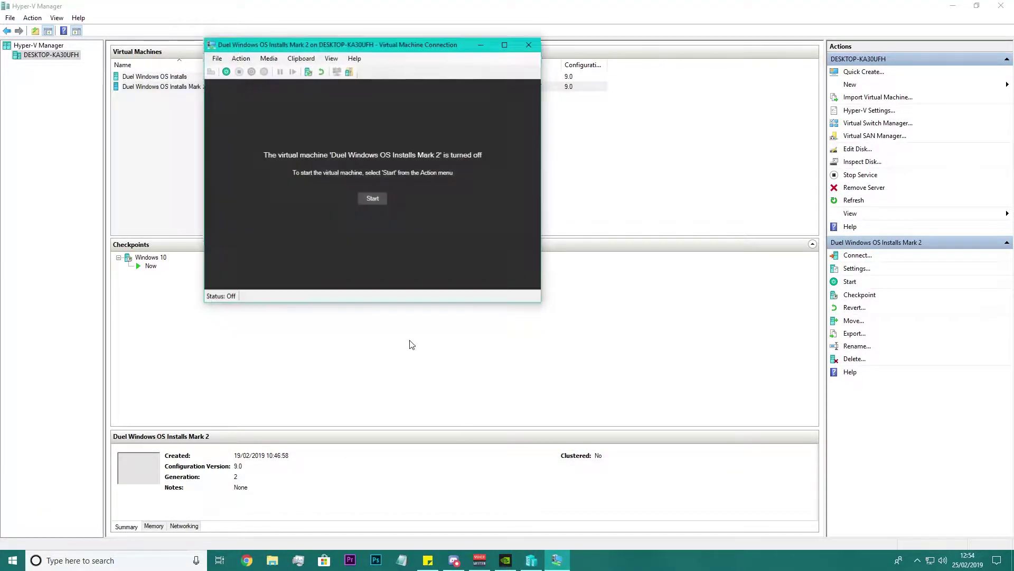
{"action": "left_click", "coordinate": [380, 202]}
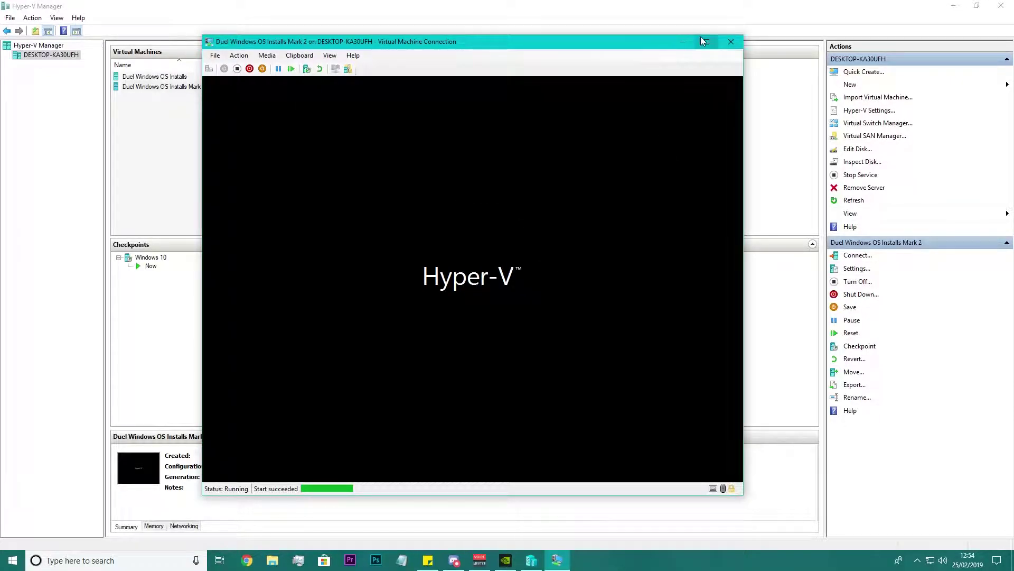
{"action": "left_click", "coordinate": [705, 41]}
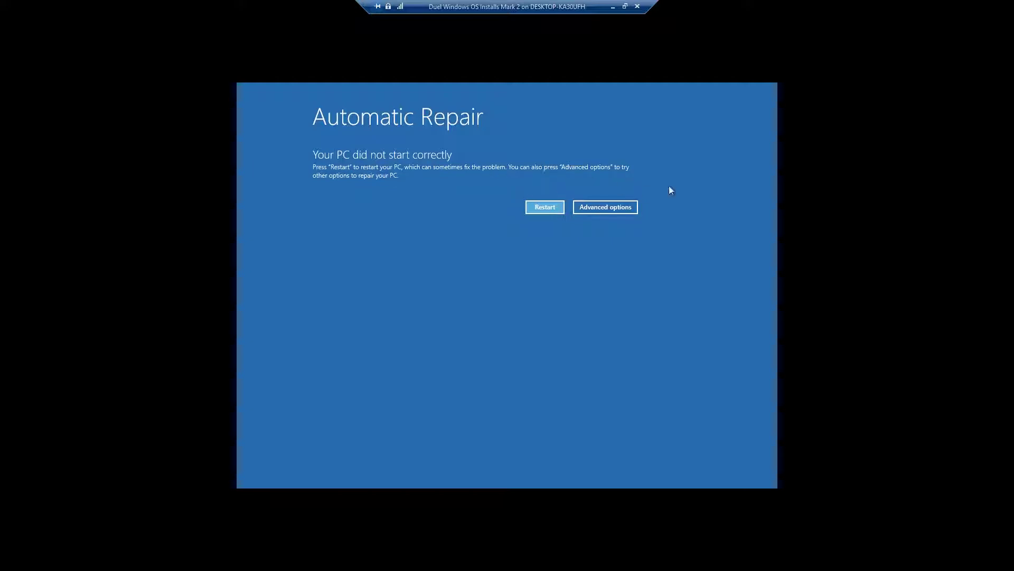
{"action": "left_click", "coordinate": [545, 207]}
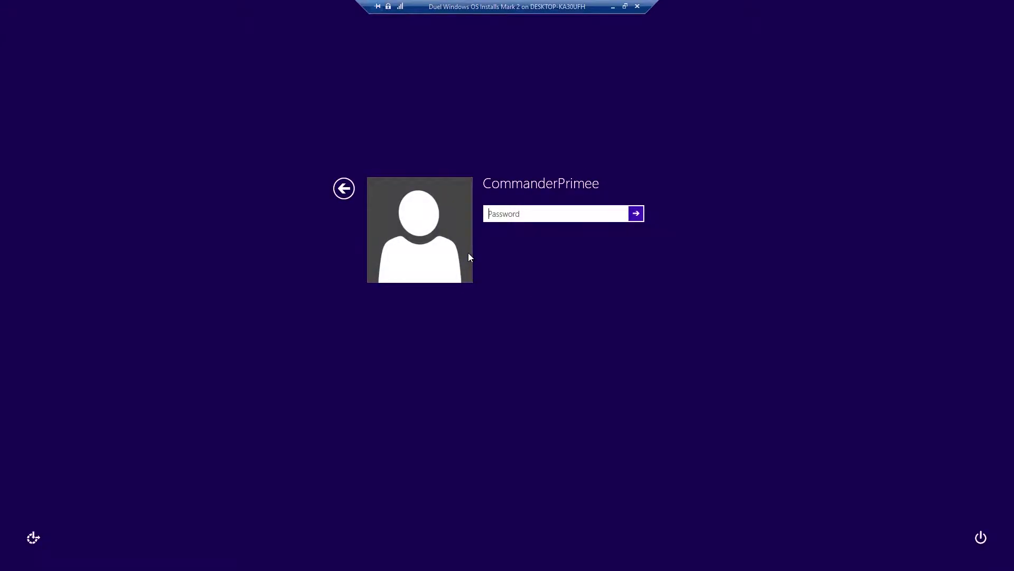
Sign in to Windows 8.1 with the account password and open the desktop, declining device discovery on Network 2.
{"action": "type", "text": "•••••••••"}
{"action": "key", "text": "Return"}
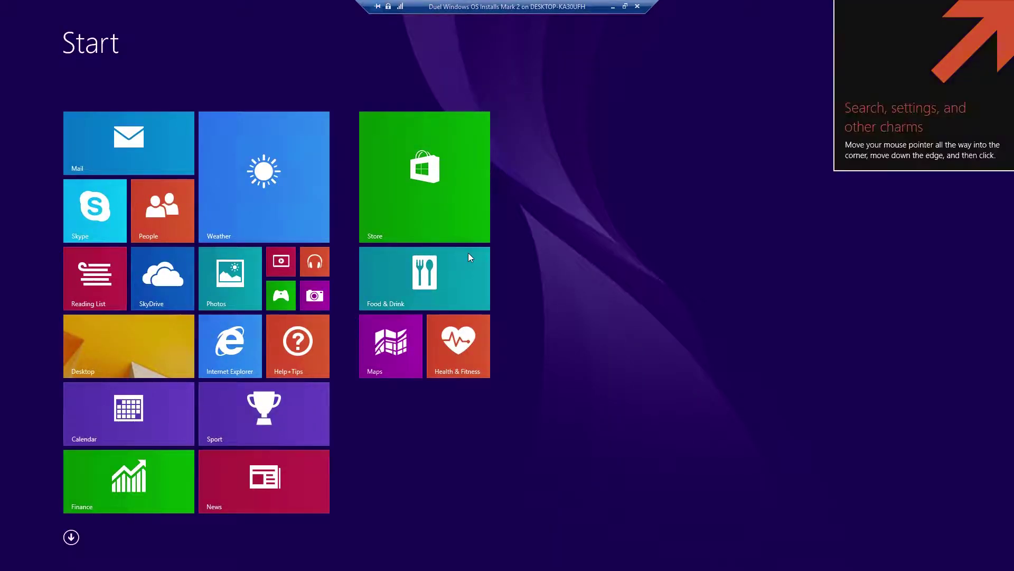
{"action": "left_click", "coordinate": [106, 348]}
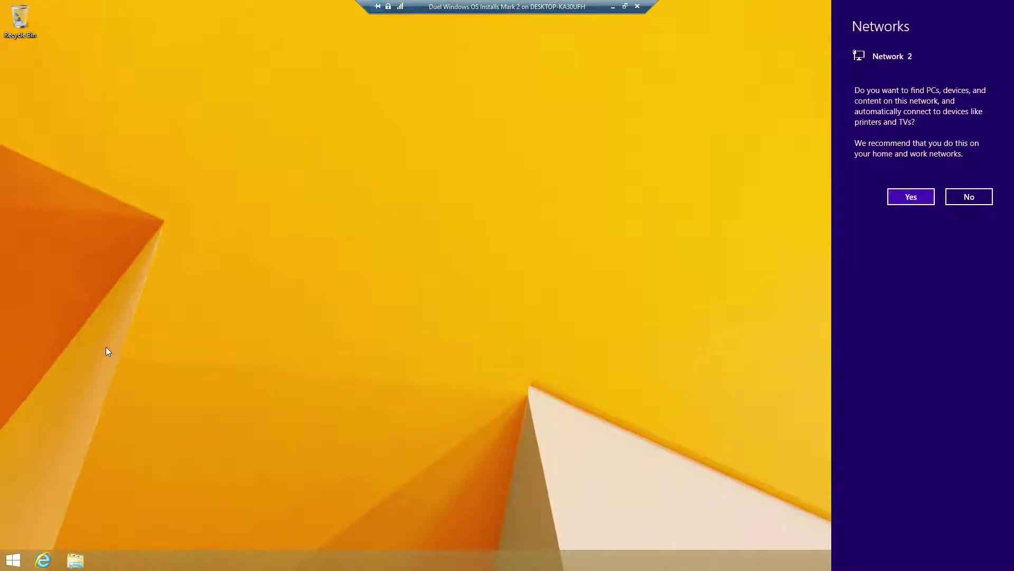
{"action": "left_click", "coordinate": [975, 199]}
Leave full screen, turn off the Windows 8.1 virtual machine, and close its connection window.
{"action": "left_click", "coordinate": [625, 6]}
{"action": "left_click", "coordinate": [239, 71]}
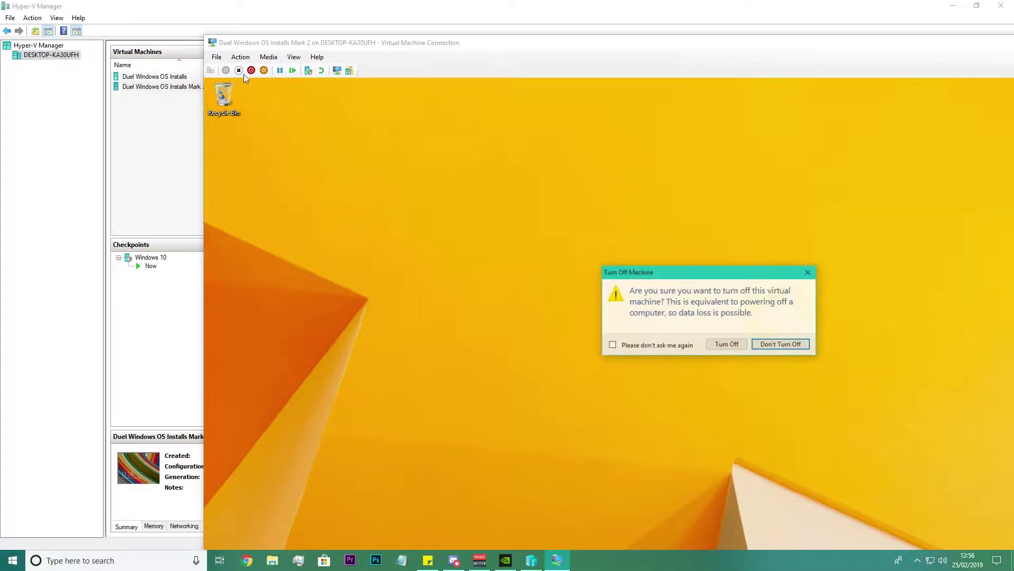
{"action": "left_click", "coordinate": [727, 344]}
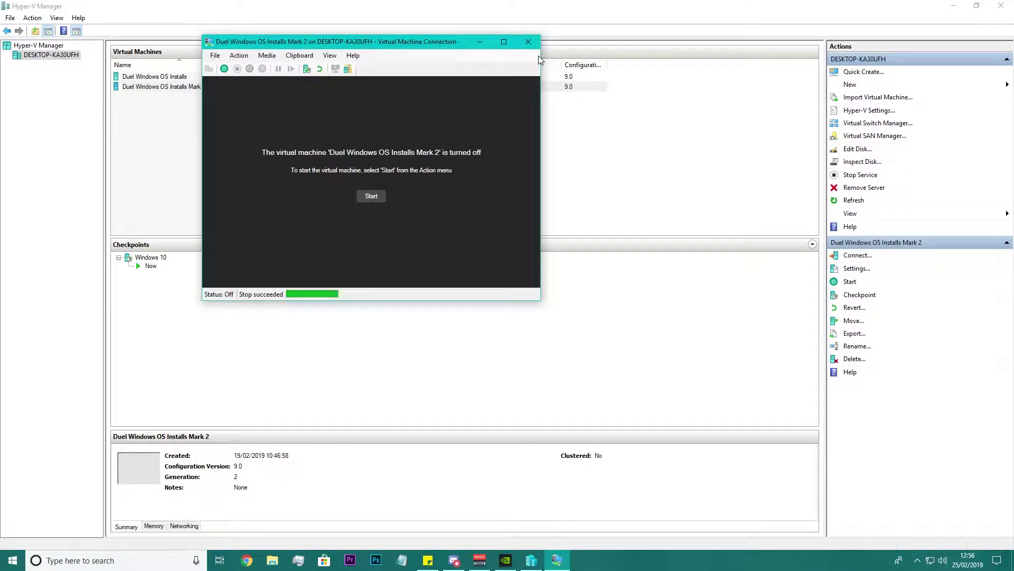
{"action": "left_click", "coordinate": [528, 41]}
Add a hard drive to the SCSI controller of Duel Windows OS Installs Mark 2 using Windows 10.1.vhdx from the Hyper V Hard Drives folder.
{"action": "right_click", "coordinate": [186, 88]}
{"action": "left_click", "coordinate": [214, 109]}
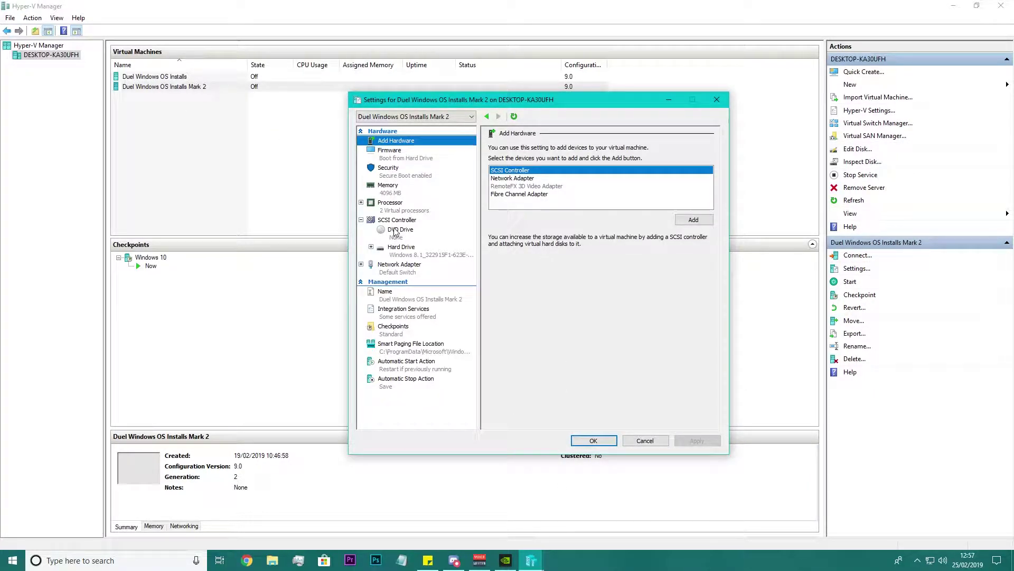
{"action": "left_click", "coordinate": [414, 221]}
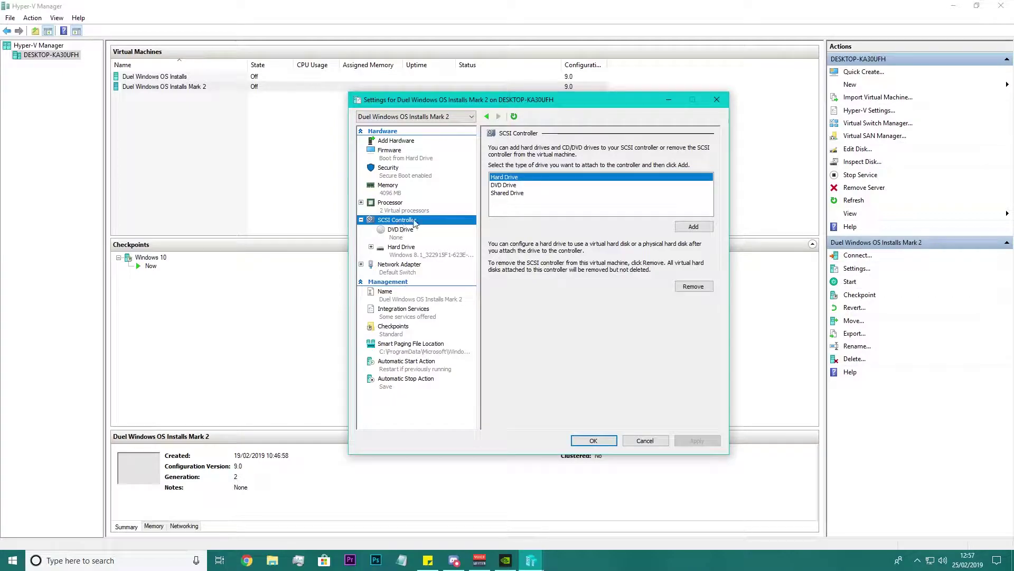
{"action": "left_click", "coordinate": [681, 229]}
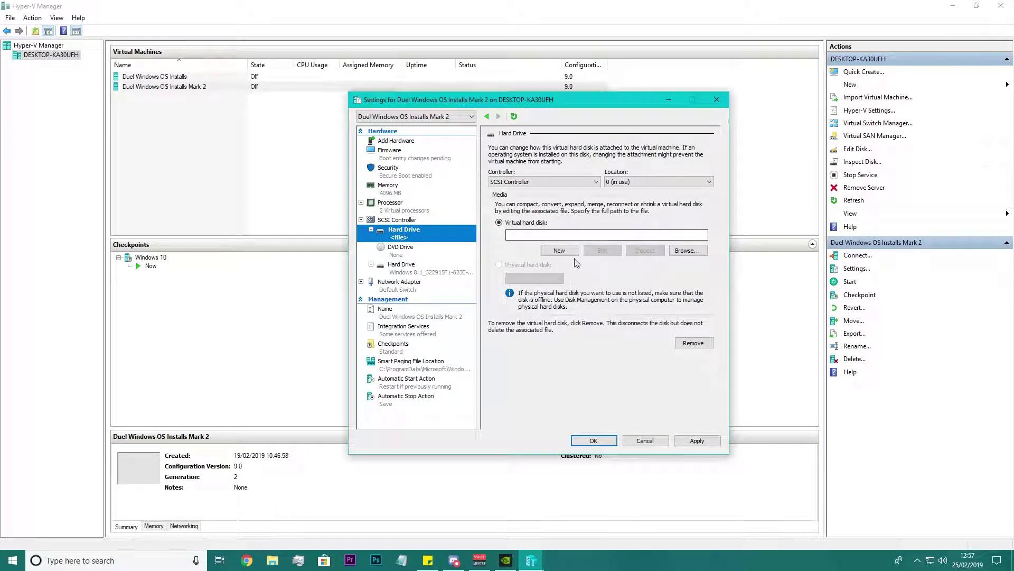
{"action": "left_click", "coordinate": [687, 250]}
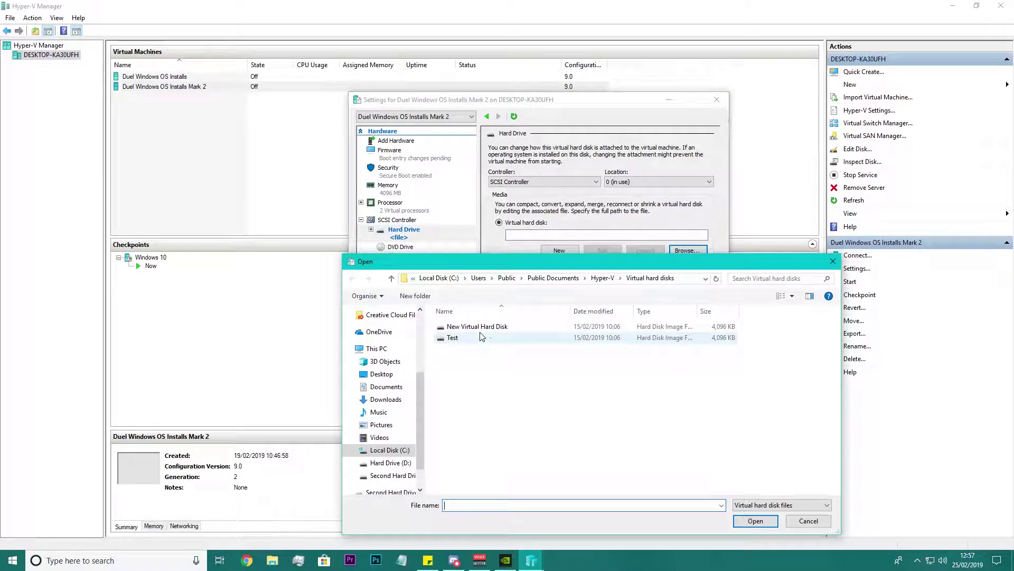
{"action": "left_click", "coordinate": [391, 476]}
{"action": "double_click", "coordinate": [477, 326]}
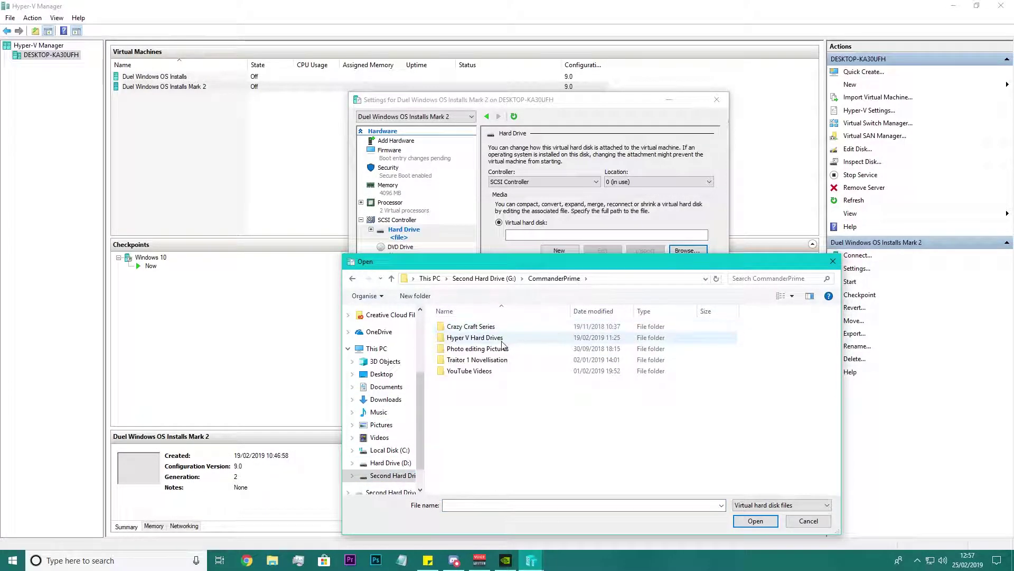
{"action": "double_click", "coordinate": [505, 337]}
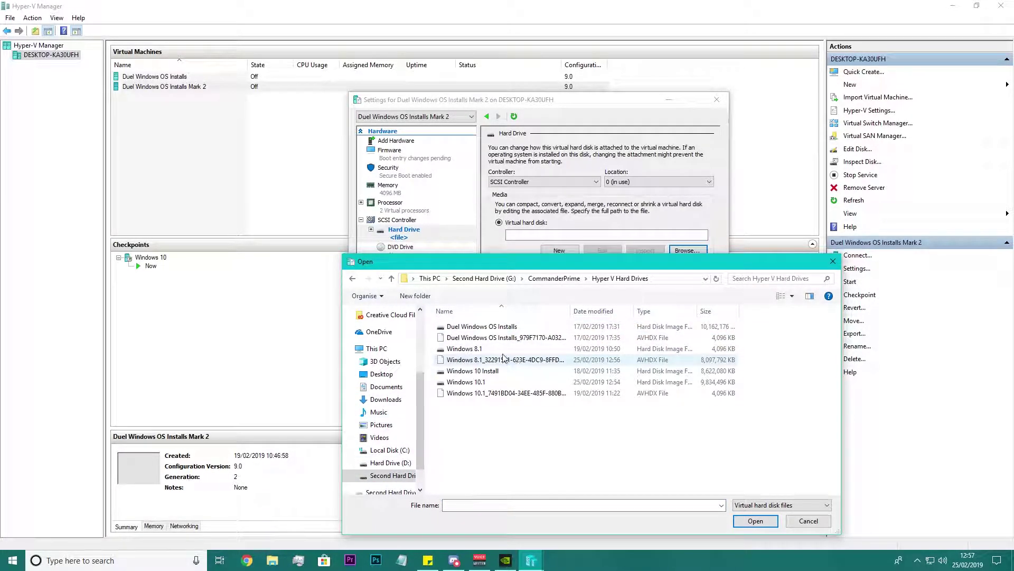
{"action": "double_click", "coordinate": [494, 384]}
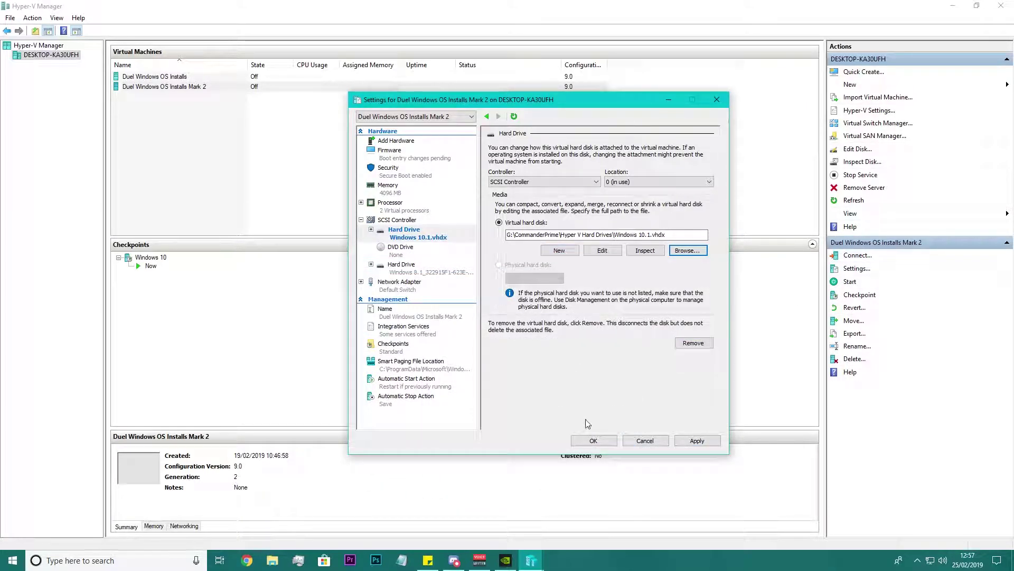
{"action": "left_click", "coordinate": [713, 441]}
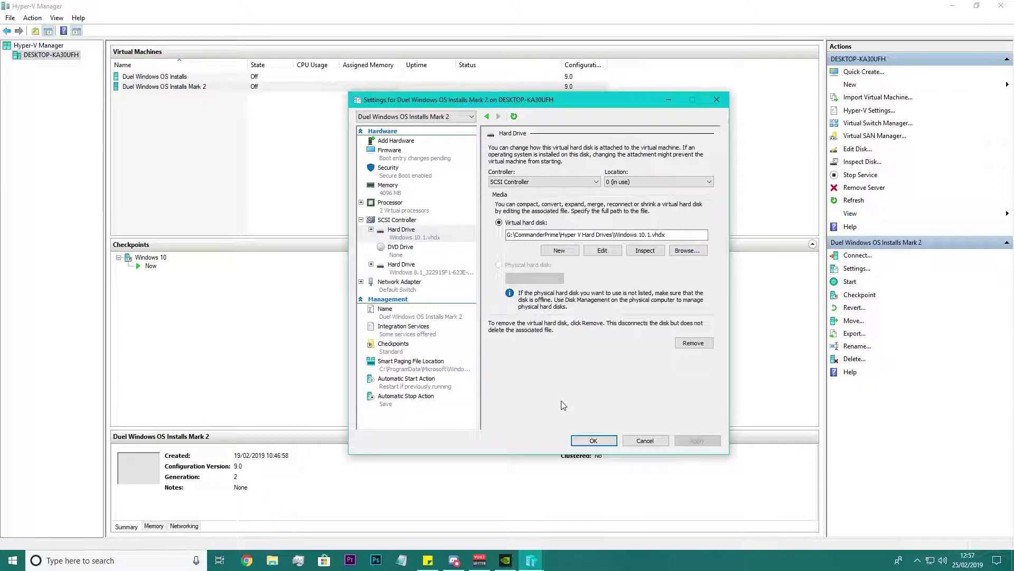
{"action": "left_click", "coordinate": [593, 441]}
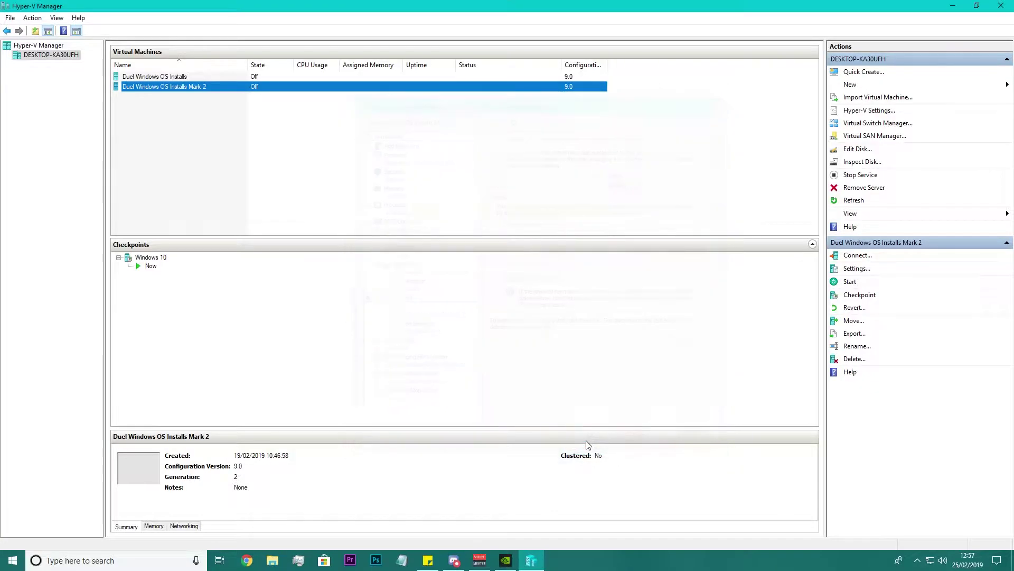
Check the firmware boot order of Duel Windows OS Installs Mark 2 with both hard drives attached.
{"action": "right_click", "coordinate": [180, 87]}
{"action": "left_click", "coordinate": [216, 111]}
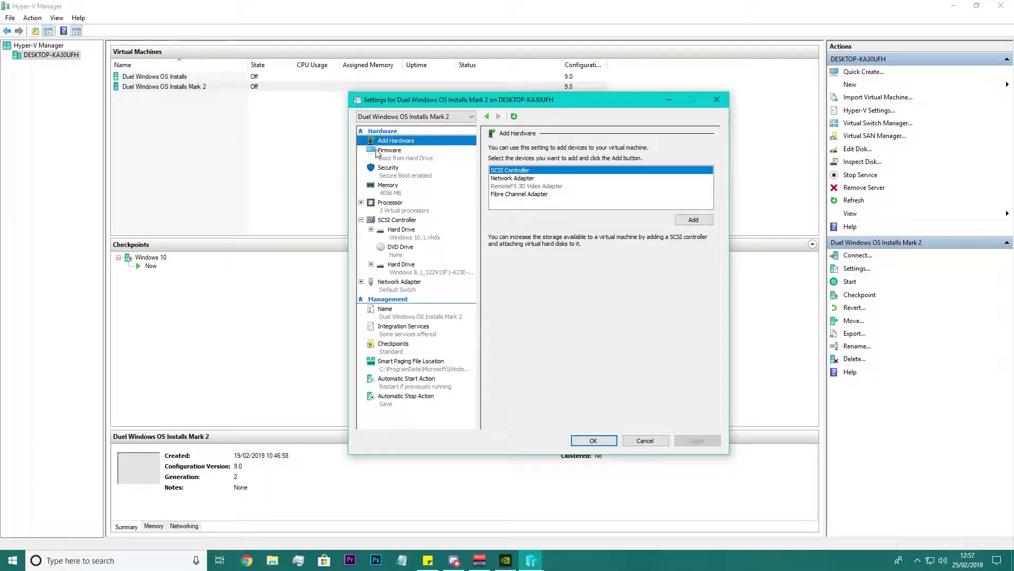
{"action": "left_click", "coordinate": [391, 153]}
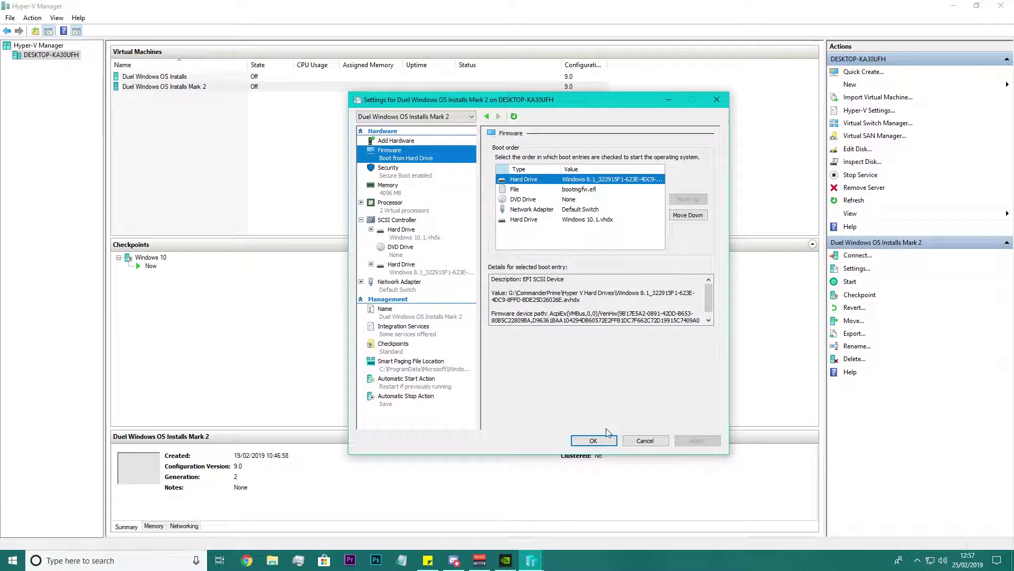
{"action": "left_click", "coordinate": [594, 441]}
Connect to Duel Windows OS Installs Mark 2, start it in full screen, and continue to Windows 8.1 from the recovery options.
{"action": "left_click", "coordinate": [159, 76]}
{"action": "double_click", "coordinate": [156, 87]}
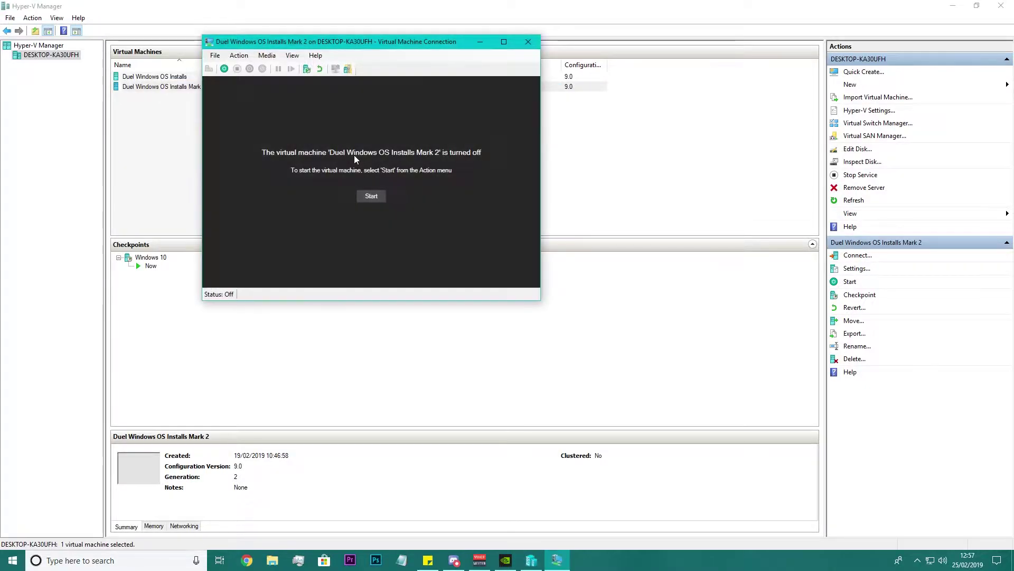
{"action": "left_click", "coordinate": [224, 69]}
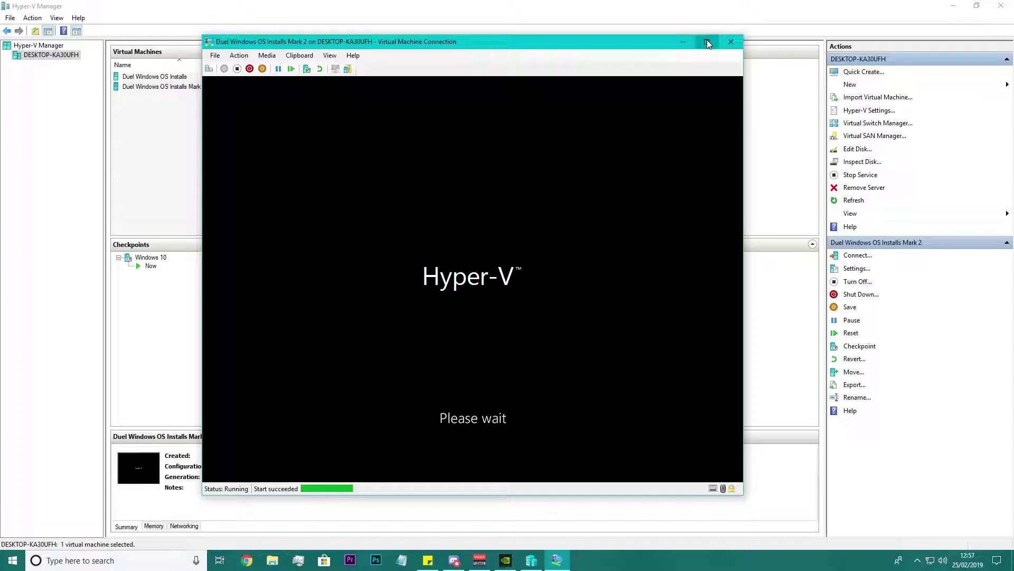
{"action": "left_click", "coordinate": [706, 41]}
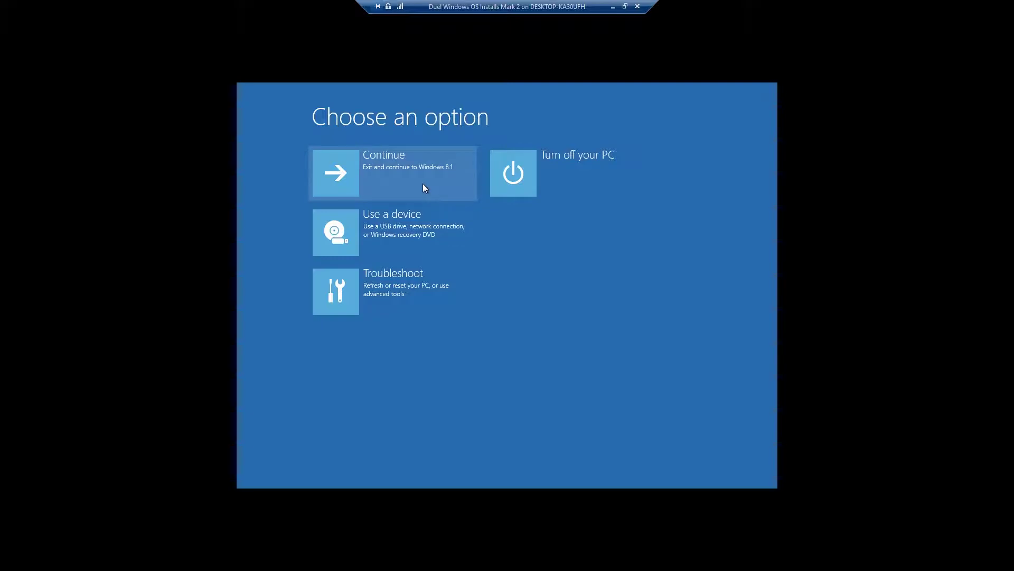
{"action": "left_click", "coordinate": [398, 182]}
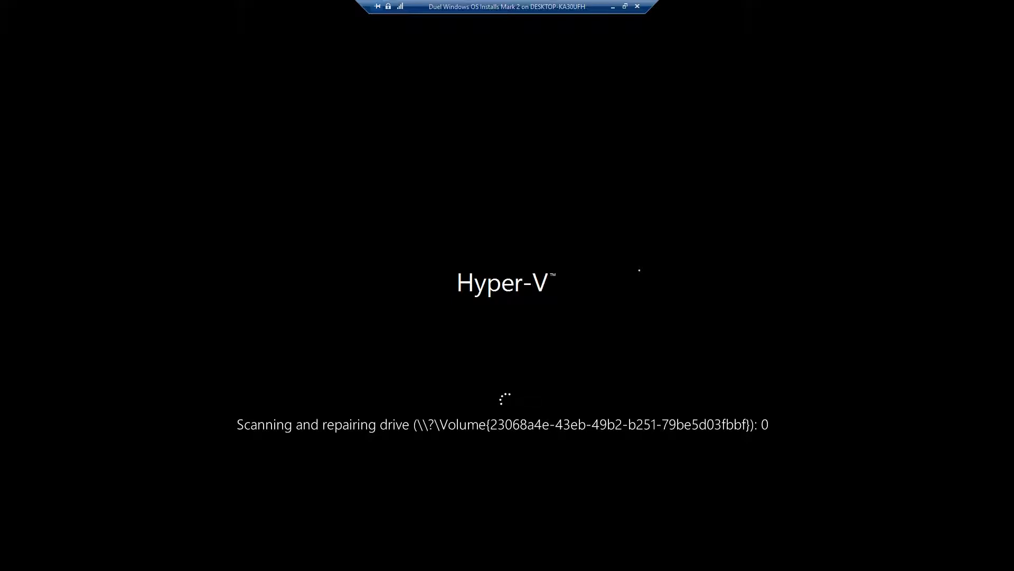
Leave full screen, turn off the virtual machine during the drive scan, and close its connection window.
{"action": "left_click", "coordinate": [625, 5]}
{"action": "left_click", "coordinate": [237, 68]}
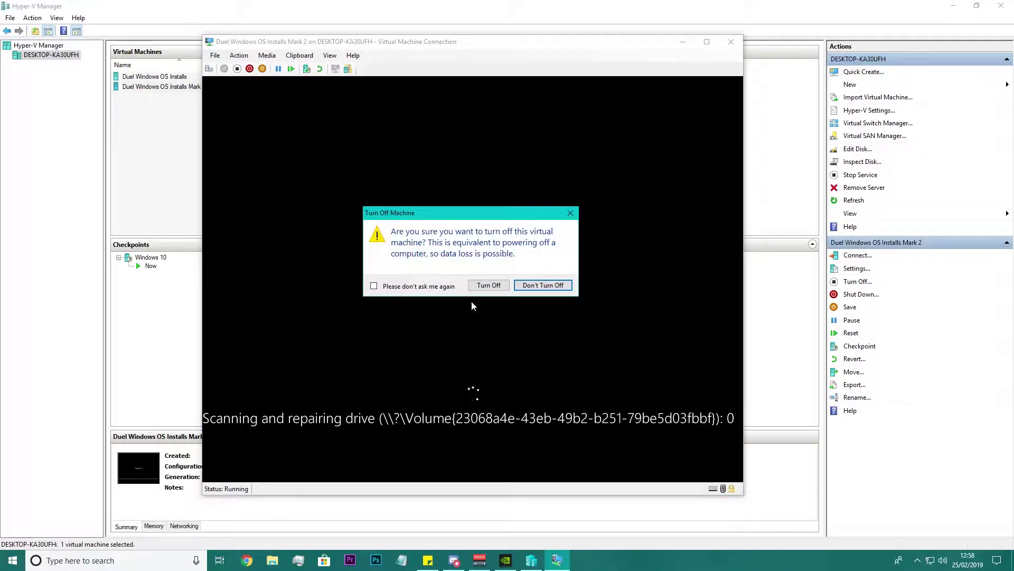
{"action": "left_click", "coordinate": [472, 287]}
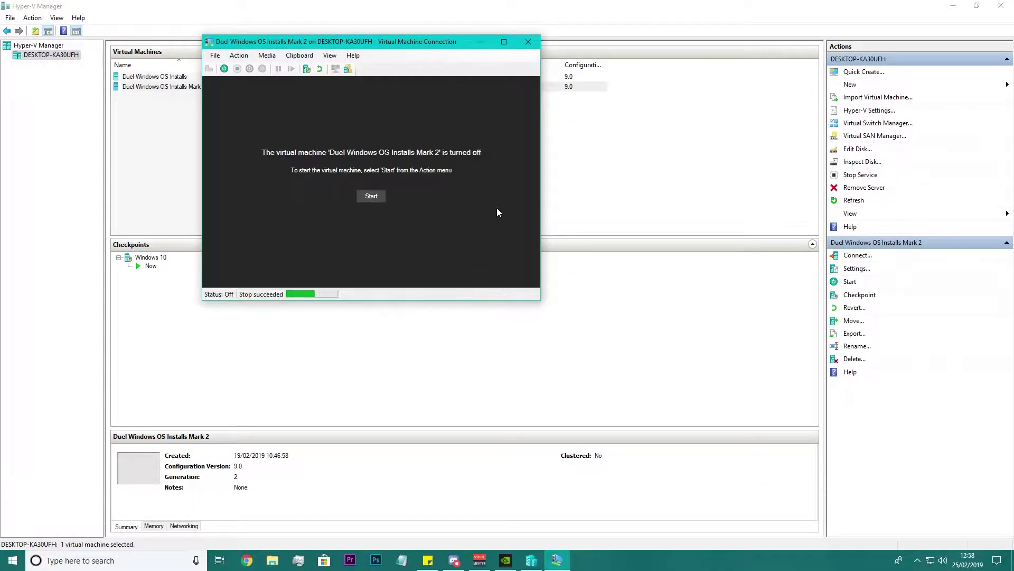
{"action": "left_click", "coordinate": [527, 42]}
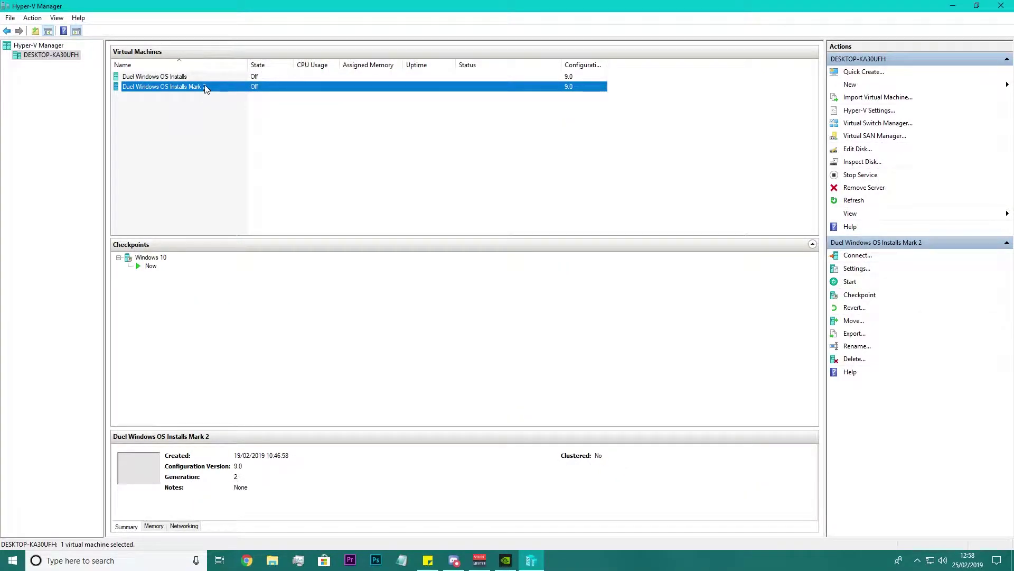
In the firmware settings of Duel Windows OS Installs Mark 2, move the Windows 10.1.vhdx hard drive to first place in the boot order.
{"action": "right_click", "coordinate": [181, 92]}
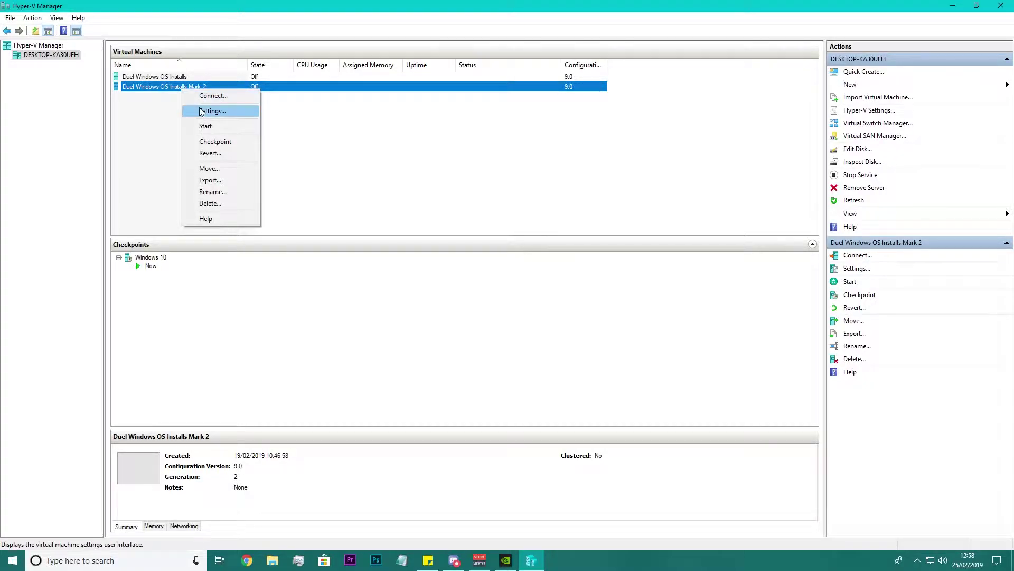
{"action": "left_click", "coordinate": [201, 109]}
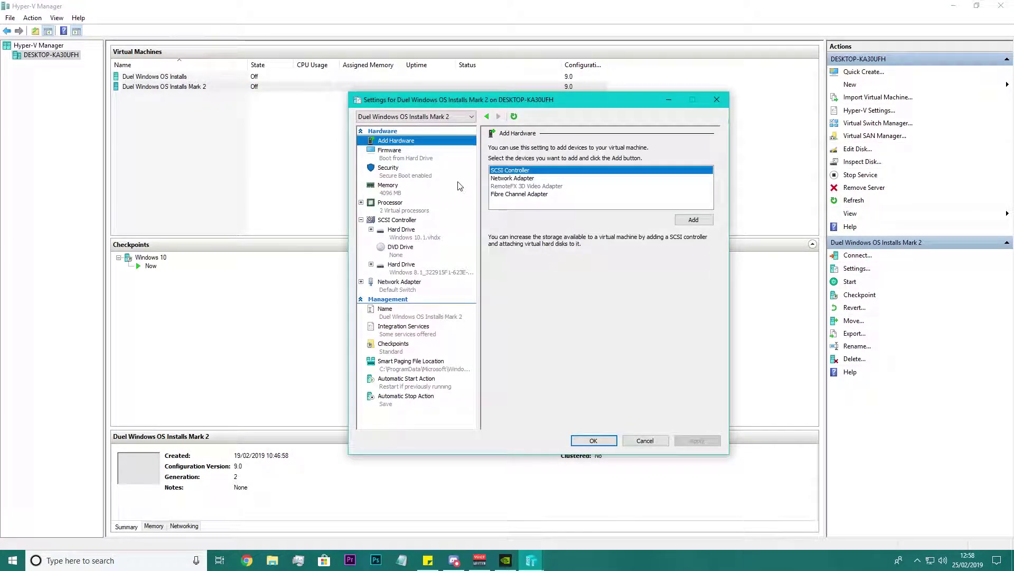
{"action": "left_click", "coordinate": [439, 154]}
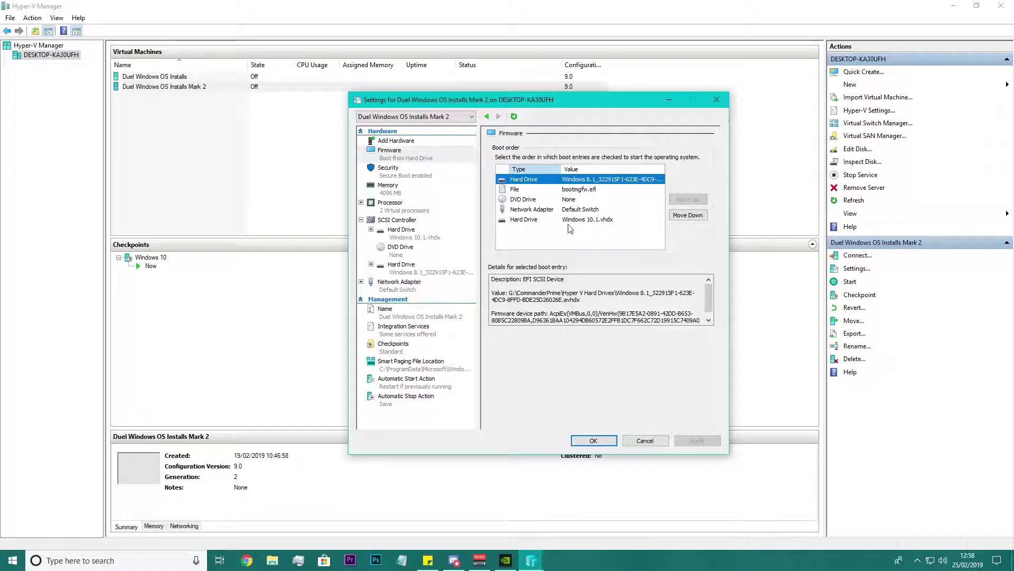
{"action": "left_click", "coordinate": [648, 220]}
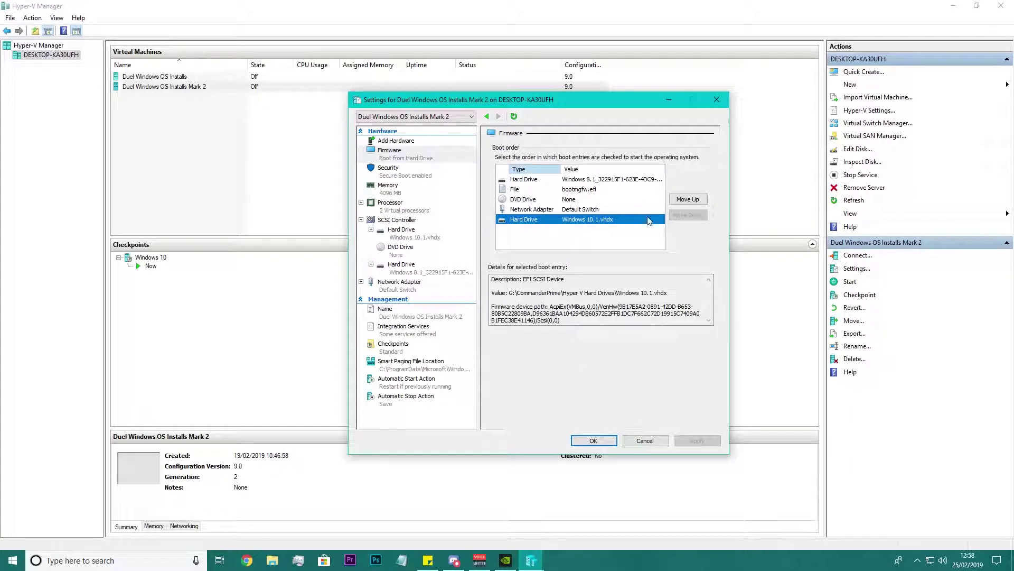
{"action": "left_click", "coordinate": [678, 200]}
{"action": "left_click", "coordinate": [678, 200]}
{"action": "left_click", "coordinate": [677, 199]}
{"action": "left_click", "coordinate": [677, 199]}
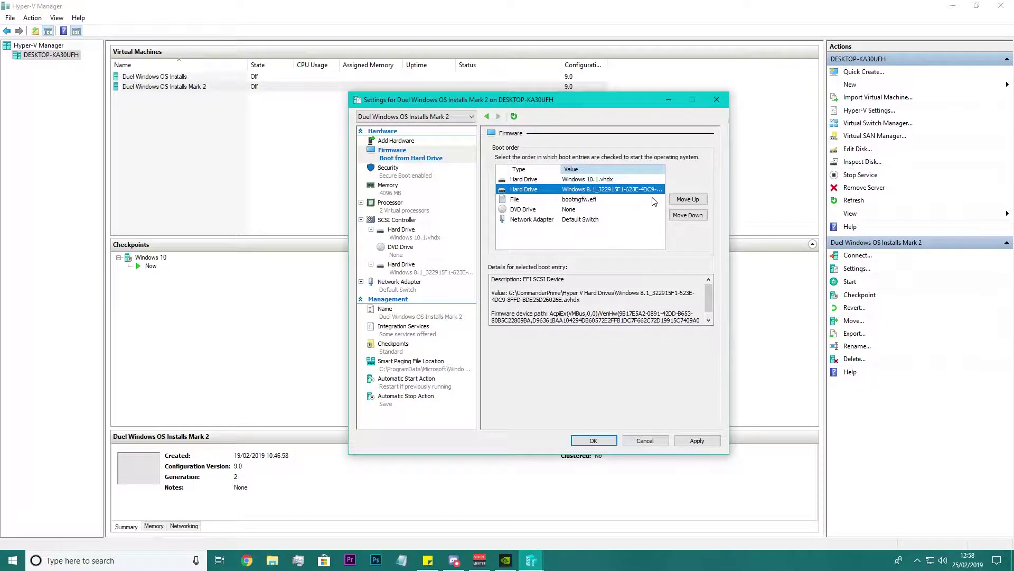
Move the Windows 8.1 hard drive to the end of the boot order and apply the settings.
{"action": "left_click", "coordinate": [688, 215]}
{"action": "left_click", "coordinate": [688, 215]}
{"action": "left_click", "coordinate": [688, 215]}
{"action": "left_click", "coordinate": [685, 439]}
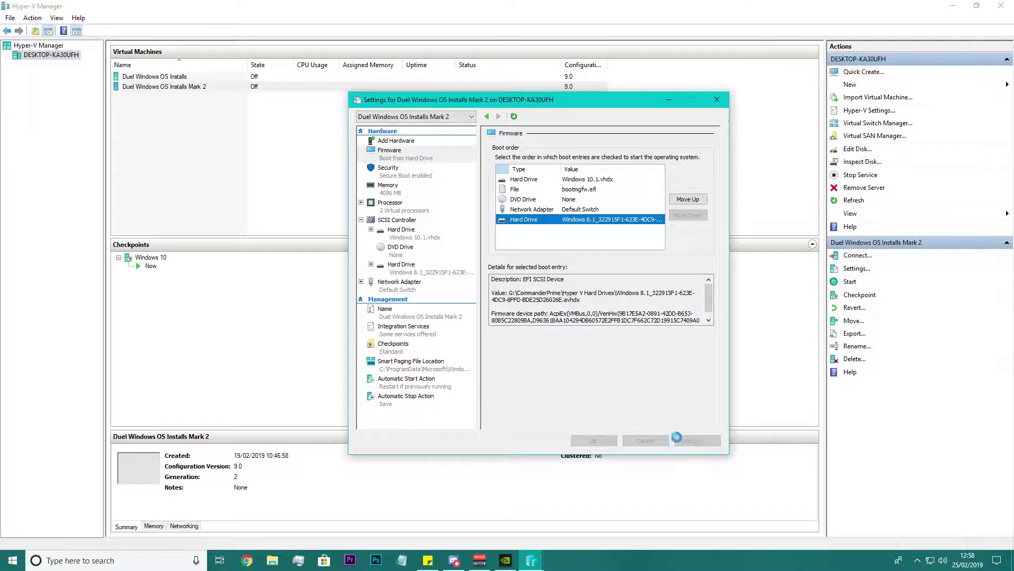
{"action": "left_click", "coordinate": [602, 442]}
Connect to Duel Windows OS Installs Mark 2, start it in full screen, and skip the disk checks during boot.
{"action": "double_click", "coordinate": [185, 88]}
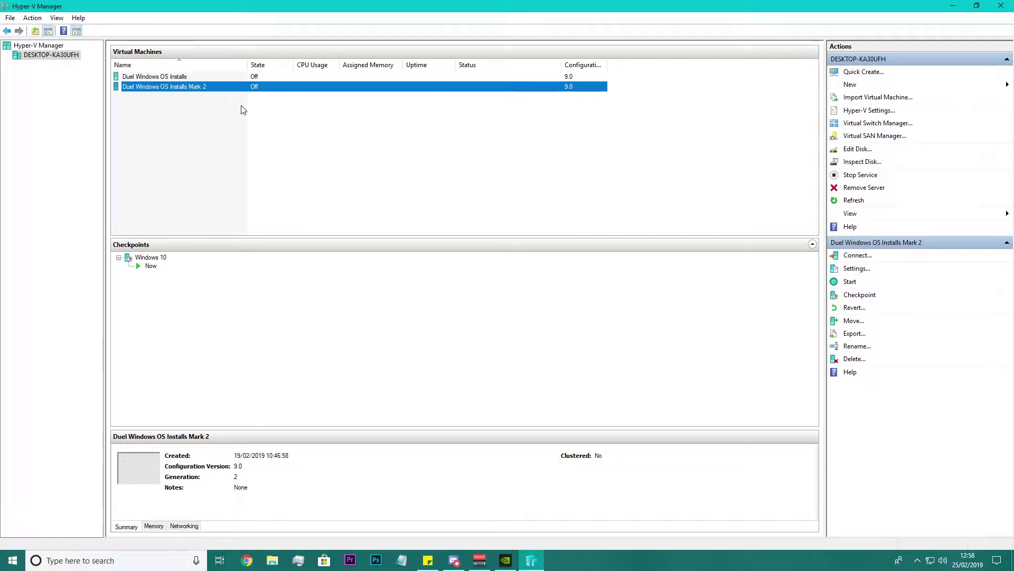
{"action": "left_click", "coordinate": [224, 70]}
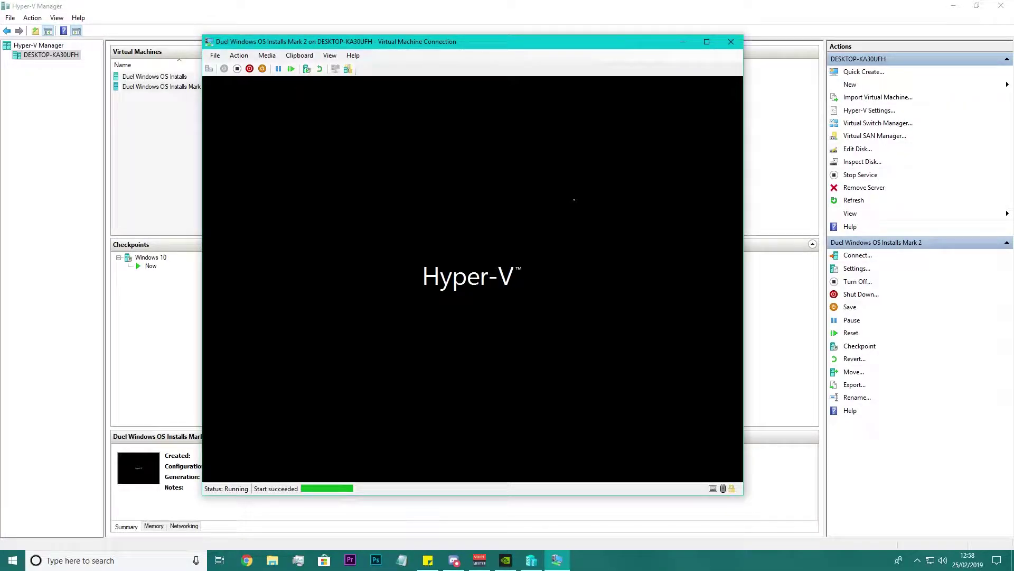
{"action": "left_click", "coordinate": [708, 43]}
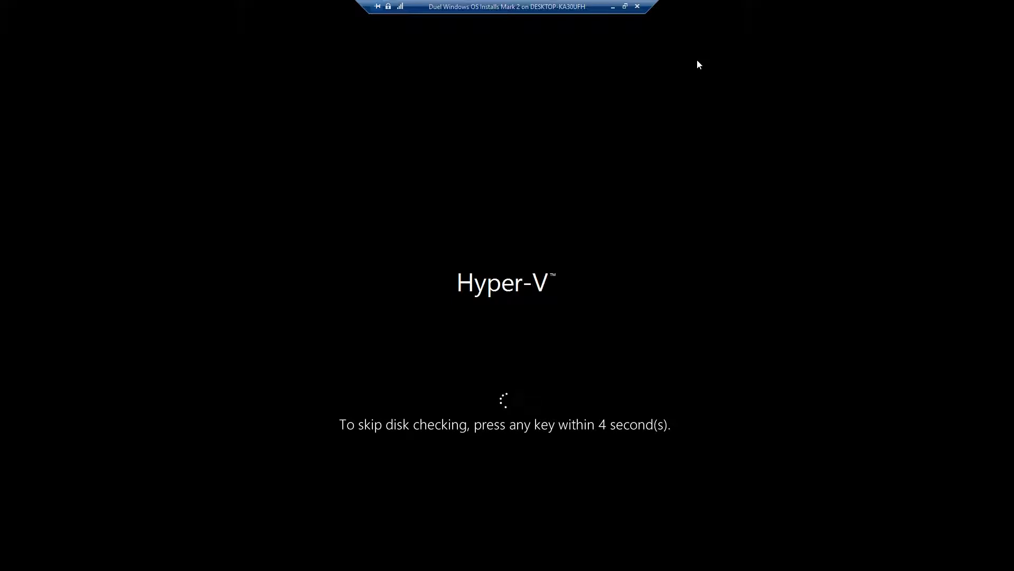
{"action": "key", "text": "space"}
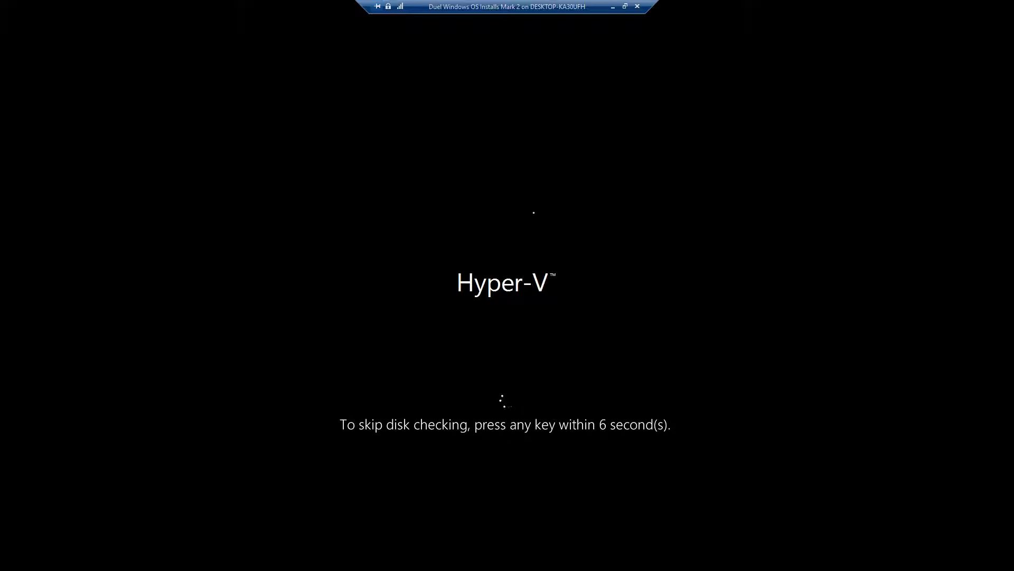
{"action": "key", "text": "space"}
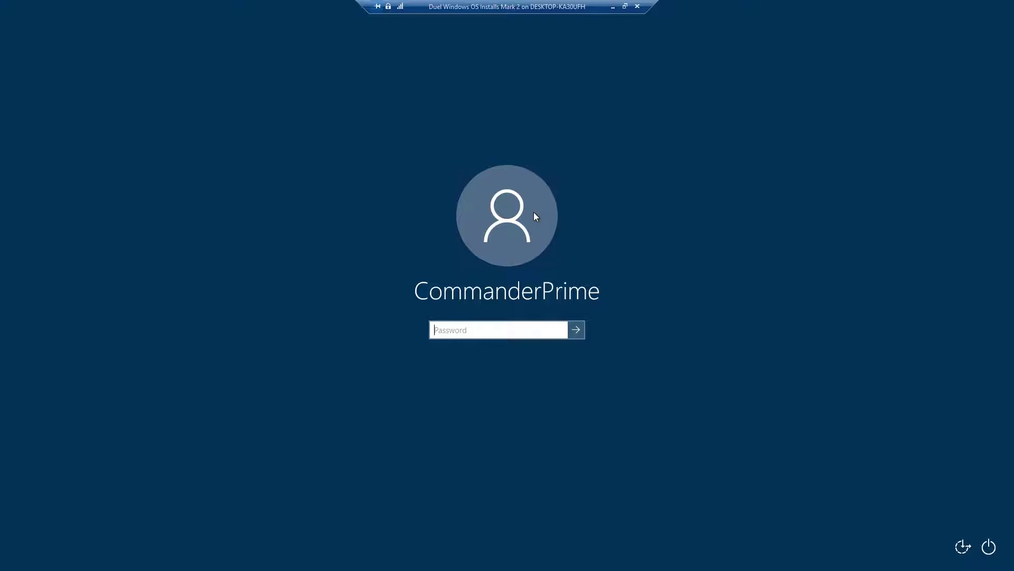
Sign in to Windows 10 with the account password and close the account sign-in error notice without signing out.
{"action": "type", "text": "••••••••••"}
{"action": "key", "text": "Return"}
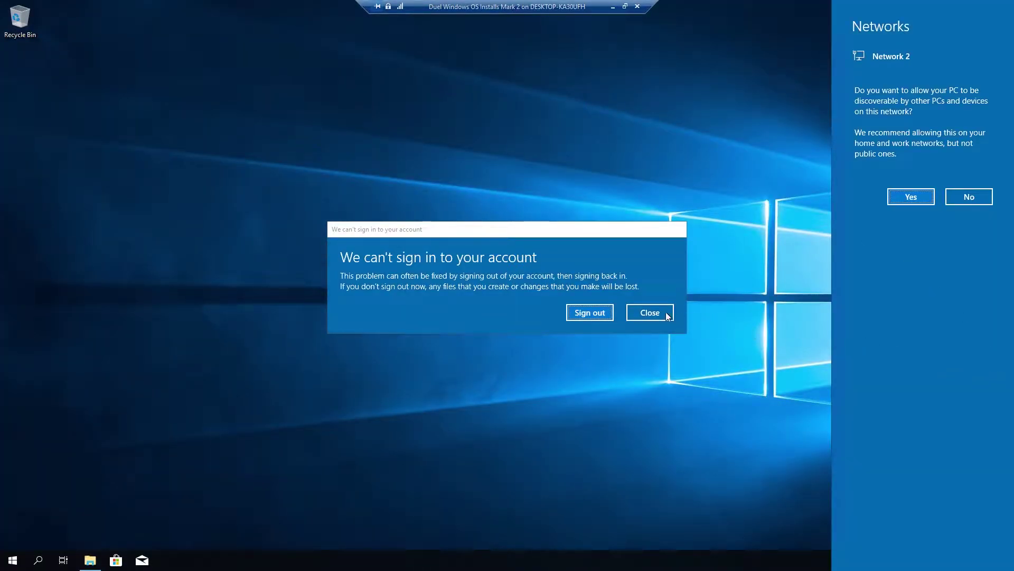
{"action": "left_click", "coordinate": [652, 312]}
{"action": "left_click", "coordinate": [638, 311]}
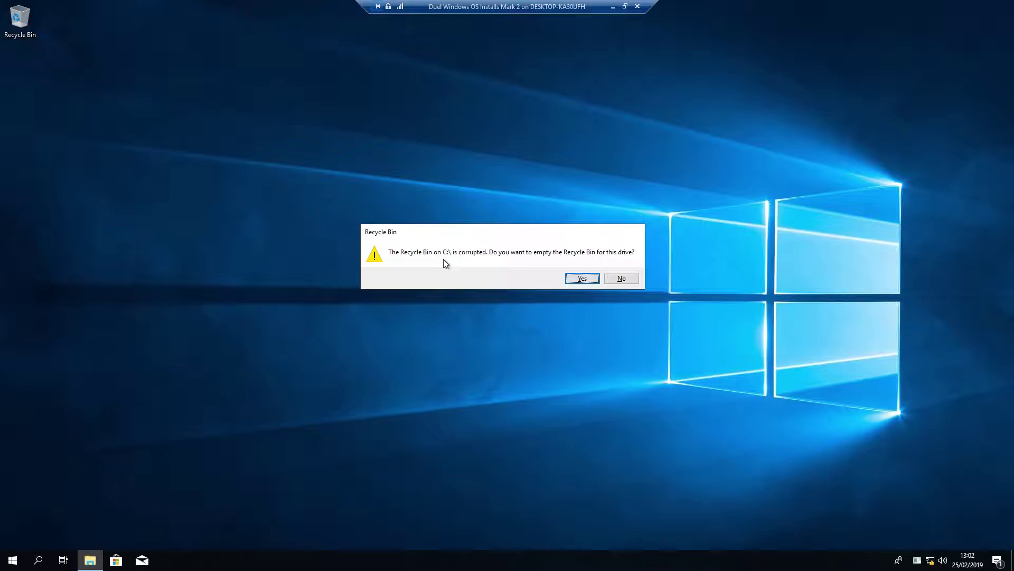
Agree to empty the corrupted Recycle Bin on C: and grant administrator permission to delete its folder.
{"action": "left_click", "coordinate": [584, 280]}
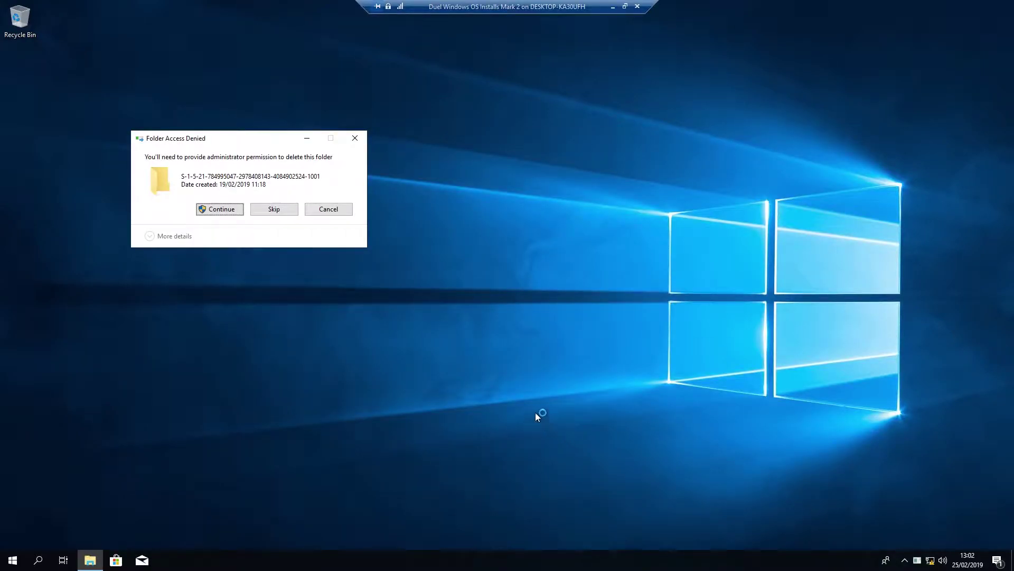
{"action": "left_click", "coordinate": [218, 212]}
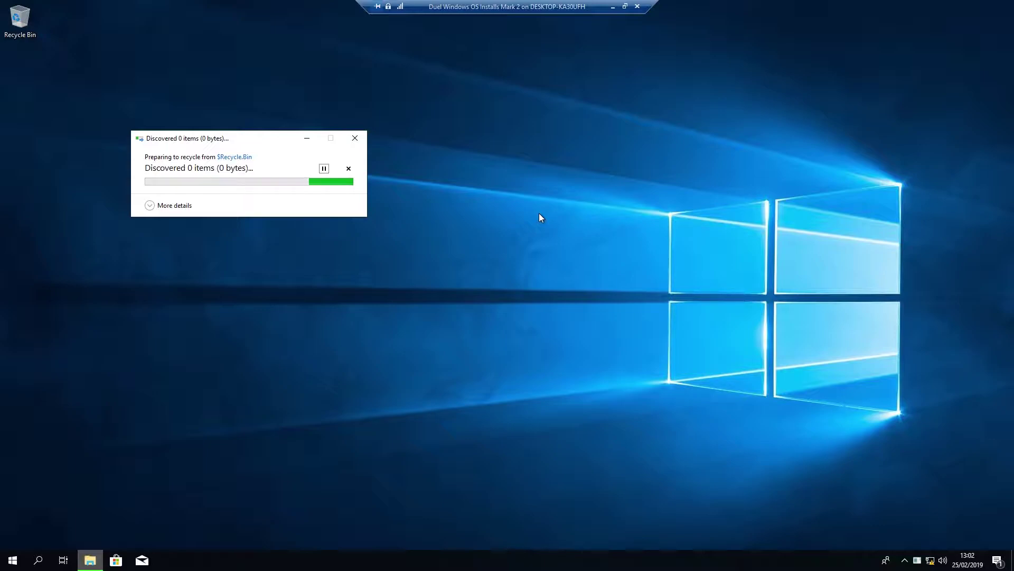
Browse Local Disk (E:), its Windows folder and Local Disk (C:) in File Explorer to compare both installations, and close the window.
{"action": "key", "text": "super+e"}
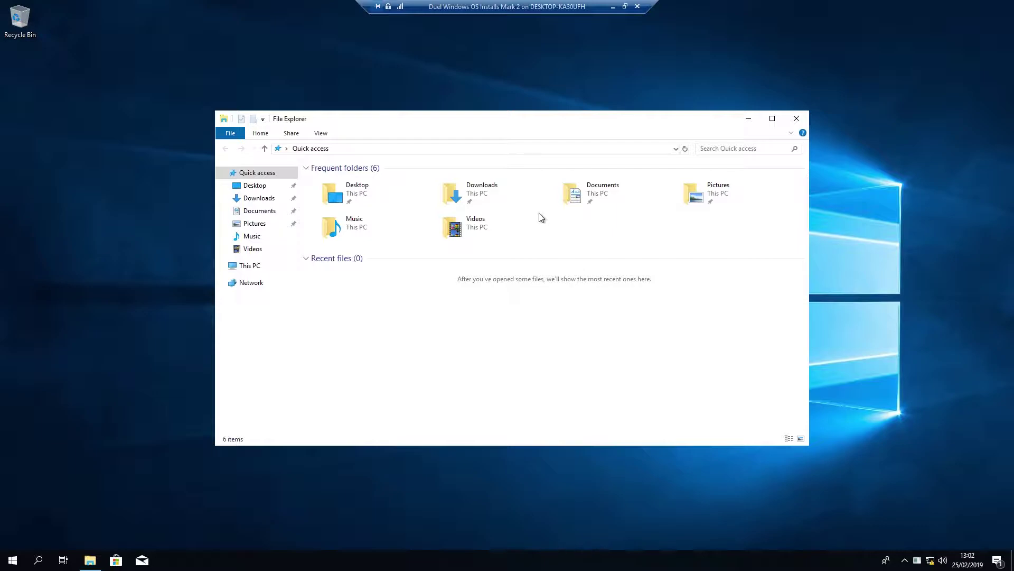
{"action": "left_click", "coordinate": [263, 268]}
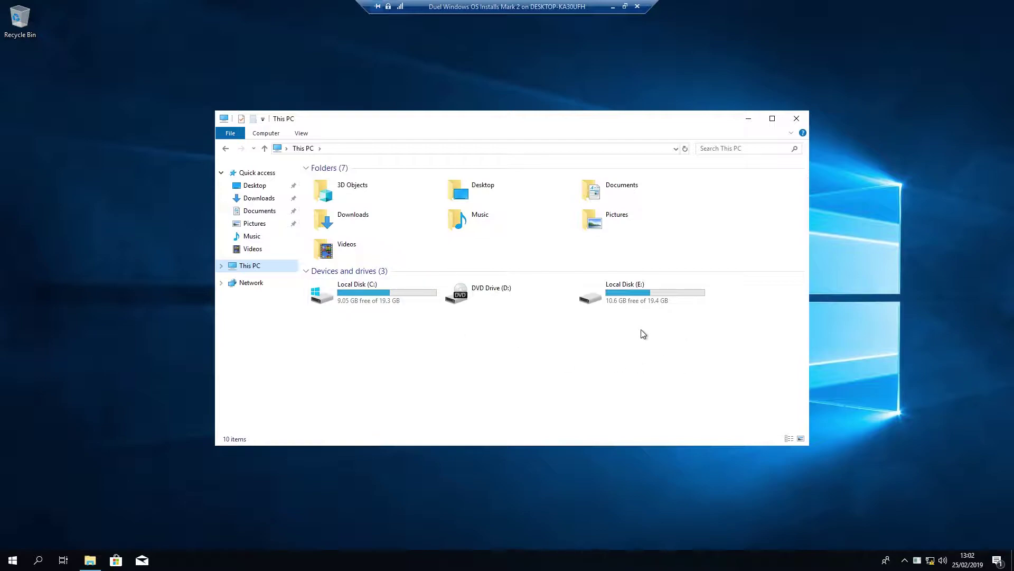
{"action": "double_click", "coordinate": [632, 299]}
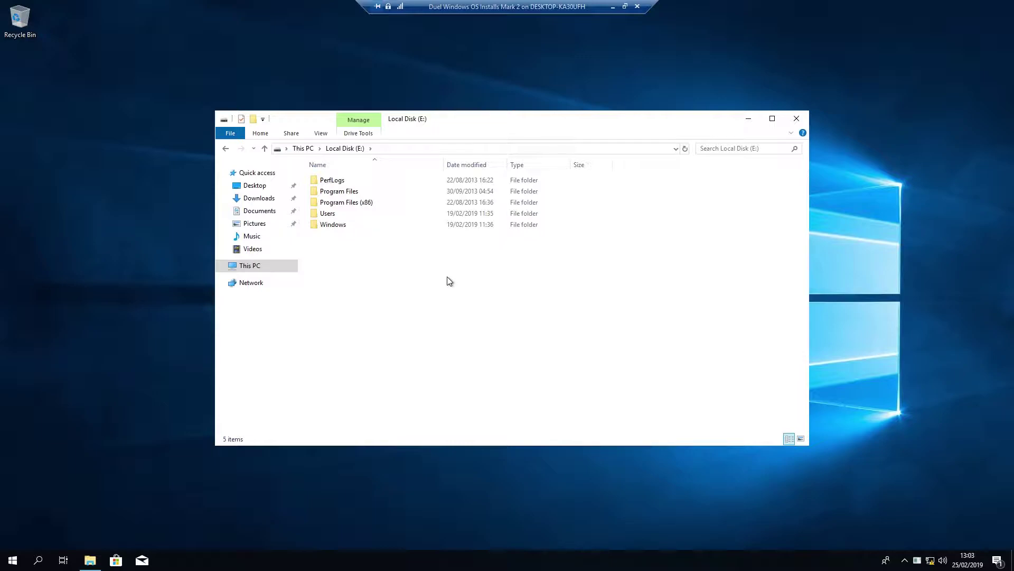
{"action": "double_click", "coordinate": [348, 229]}
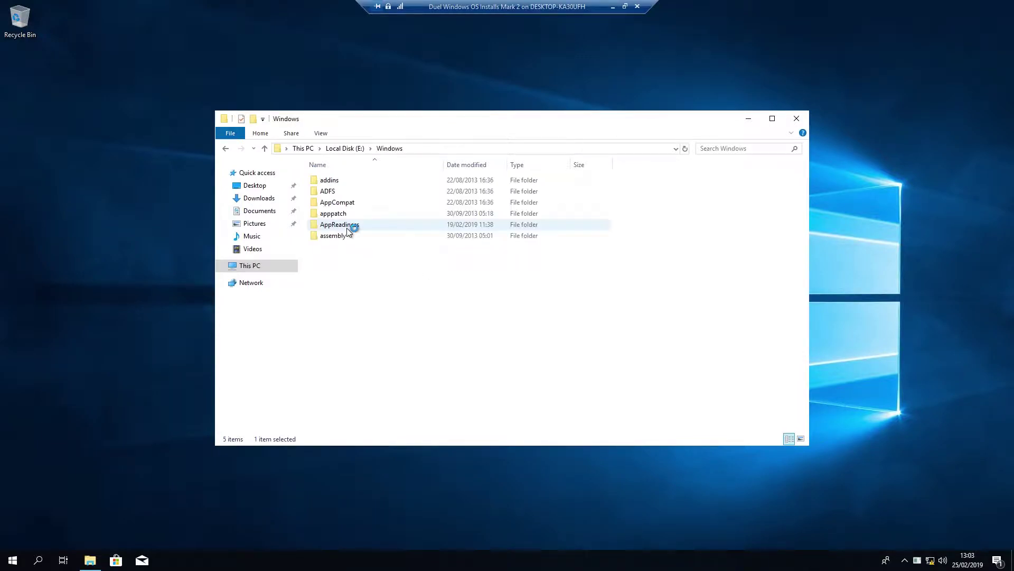
{"action": "key", "text": "BackSpace"}
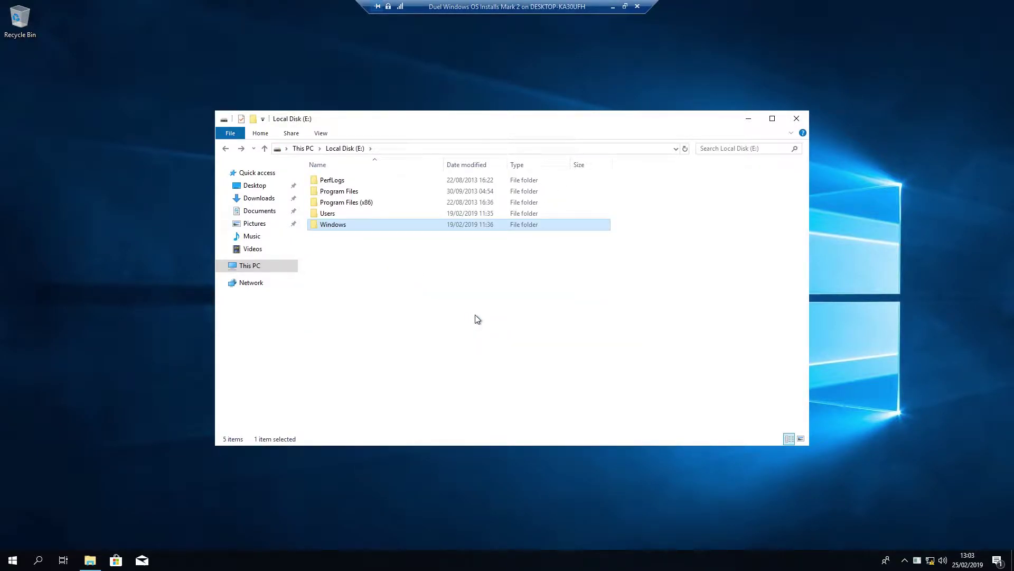
{"action": "key", "text": "BackSpace"}
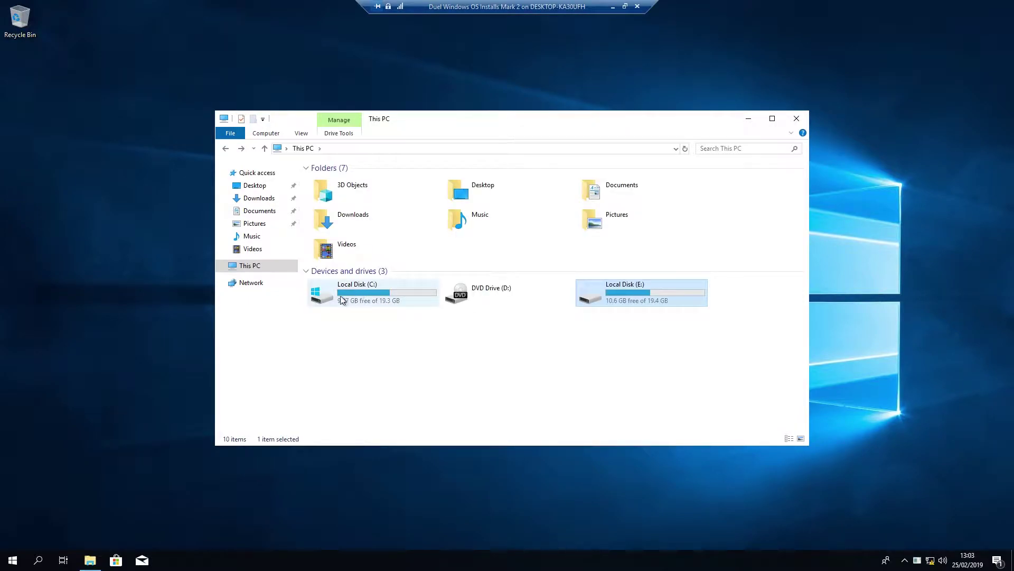
{"action": "double_click", "coordinate": [348, 299]}
{"action": "key", "text": "BackSpace"}
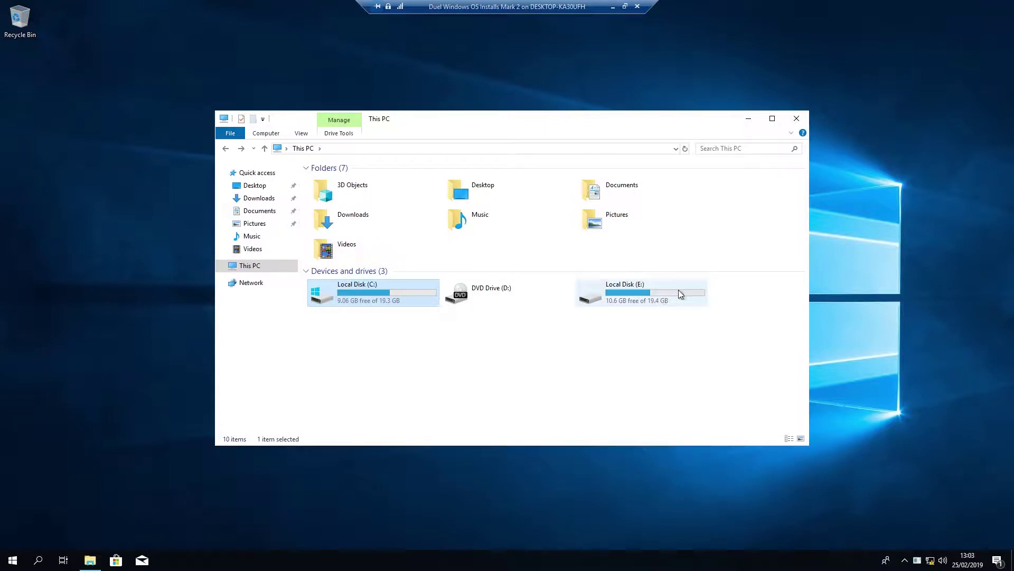
{"action": "left_click", "coordinate": [787, 122]}
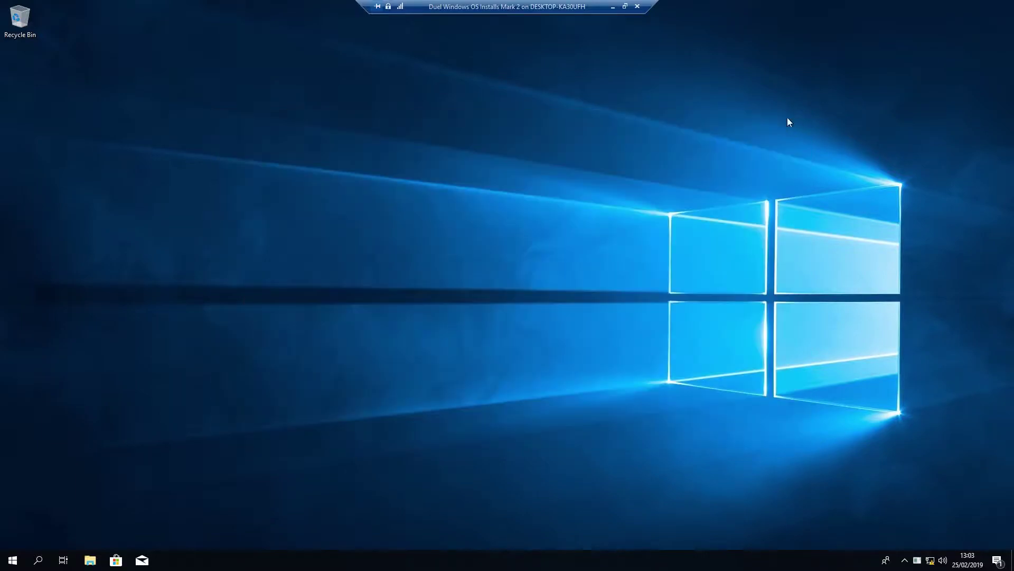
Leave full screen, turn off the virtual machine running Windows 10, and close its connection window.
{"action": "left_click", "coordinate": [625, 6]}
{"action": "left_click", "coordinate": [239, 70]}
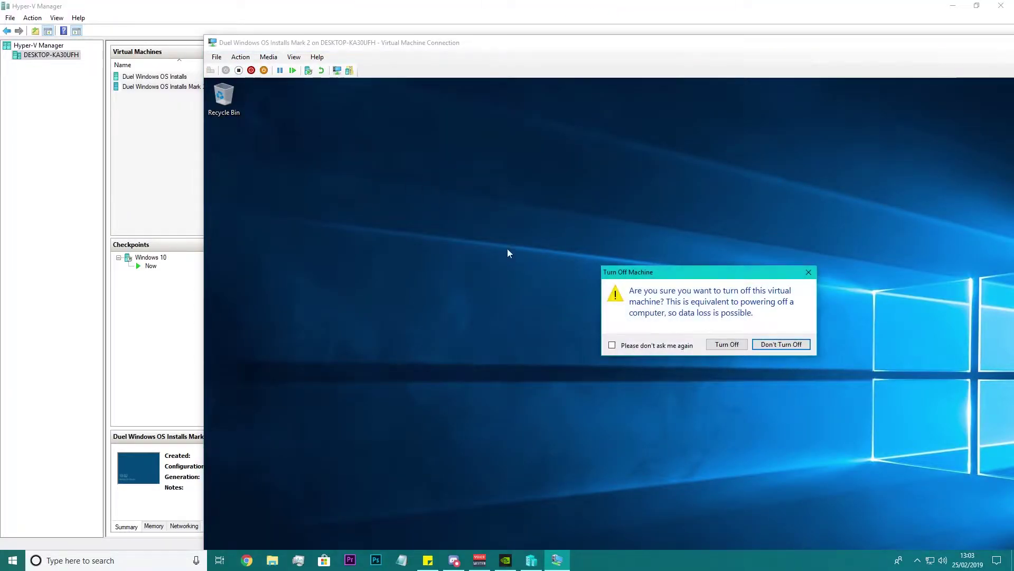
{"action": "left_click", "coordinate": [717, 349]}
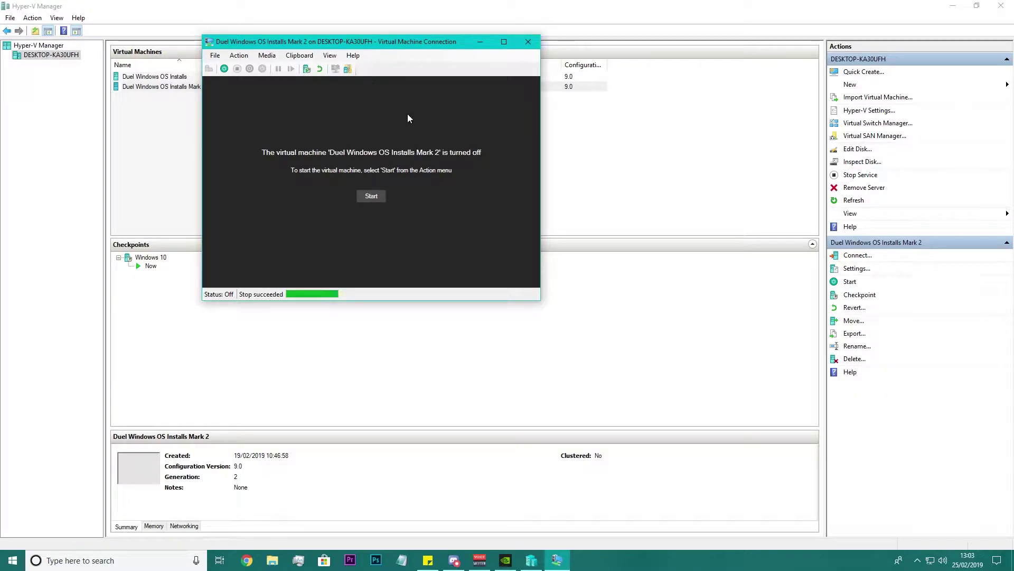
{"action": "left_click", "coordinate": [528, 42]}
In the firmware settings of Duel Windows OS Installs Mark 2, move the Windows 8.1 hard drive to the top of the boot order.
{"action": "right_click", "coordinate": [179, 87]}
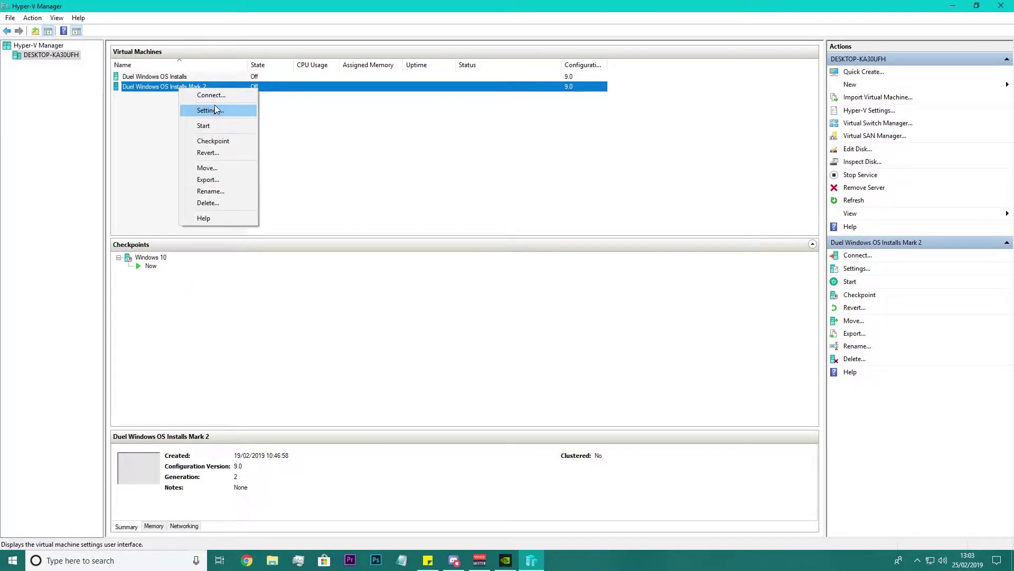
{"action": "left_click", "coordinate": [215, 109]}
{"action": "left_click", "coordinate": [391, 153]}
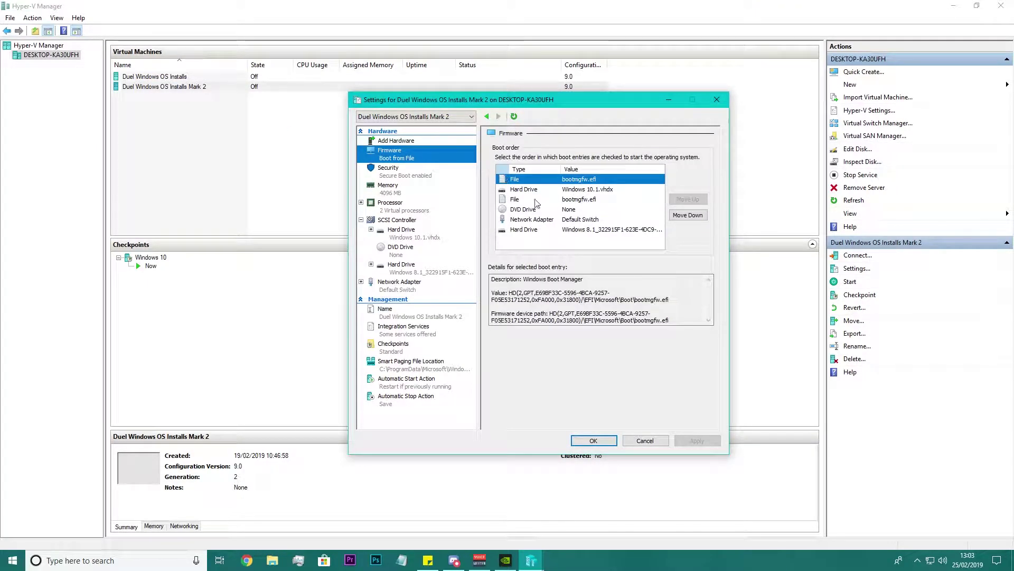
{"action": "left_click", "coordinate": [531, 229]}
{"action": "left_click", "coordinate": [687, 201]}
{"action": "left_click", "coordinate": [687, 201]}
{"action": "left_click", "coordinate": [687, 201]}
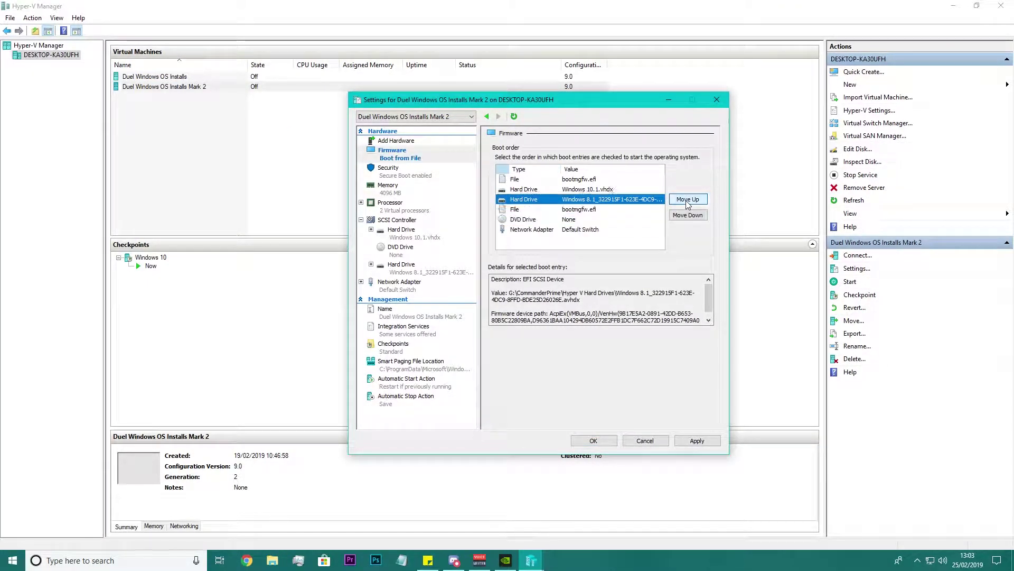
{"action": "left_click", "coordinate": [687, 201]}
{"action": "left_click", "coordinate": [688, 201]}
Move the Windows 10.1.vhdx hard drive to the end of the boot order and save the virtual machine's settings.
{"action": "left_click", "coordinate": [534, 189]}
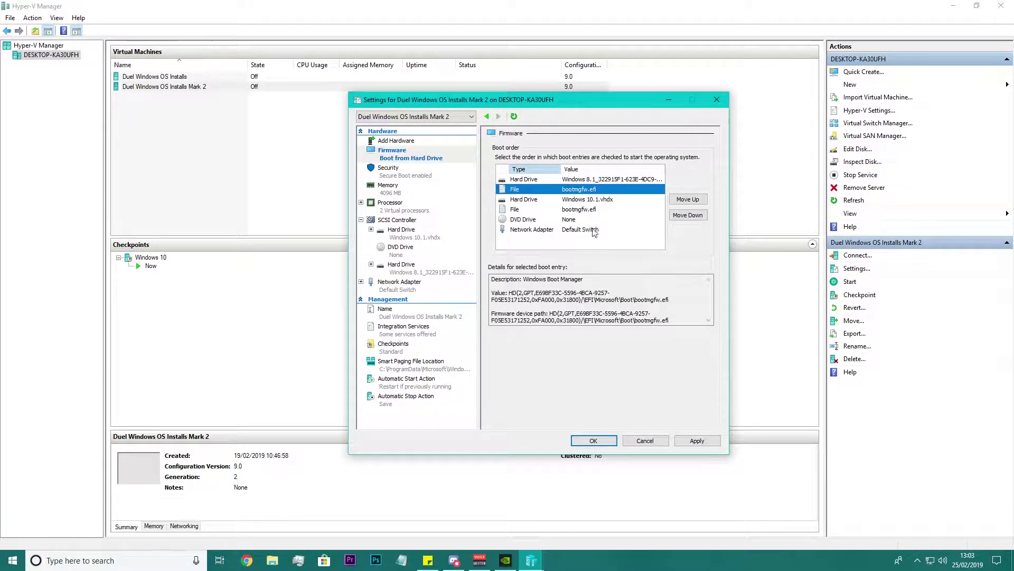
{"action": "left_click", "coordinate": [548, 201]}
{"action": "left_click", "coordinate": [681, 216]}
{"action": "left_click", "coordinate": [681, 216]}
{"action": "left_click", "coordinate": [682, 215]}
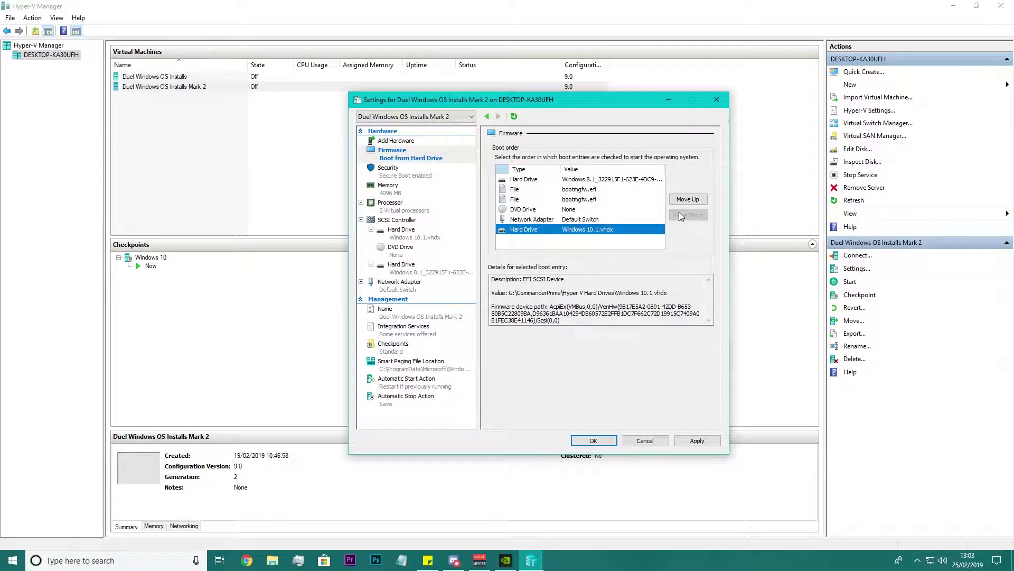
{"action": "left_click", "coordinate": [593, 441]}
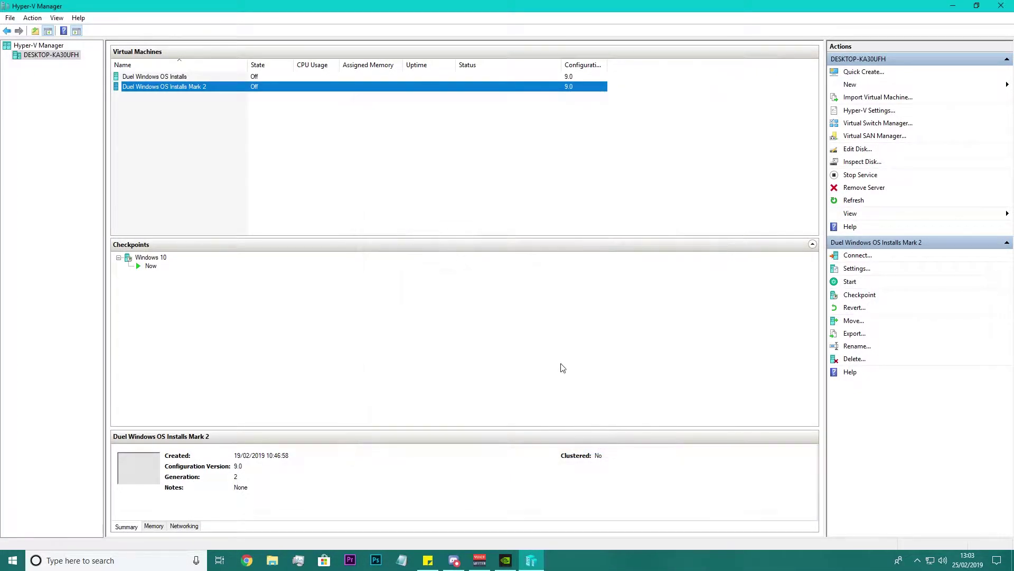
Connect to Duel Windows OS Installs Mark 2, start it in full screen, and return to the windowed view during the drive scan.
{"action": "double_click", "coordinate": [177, 86]}
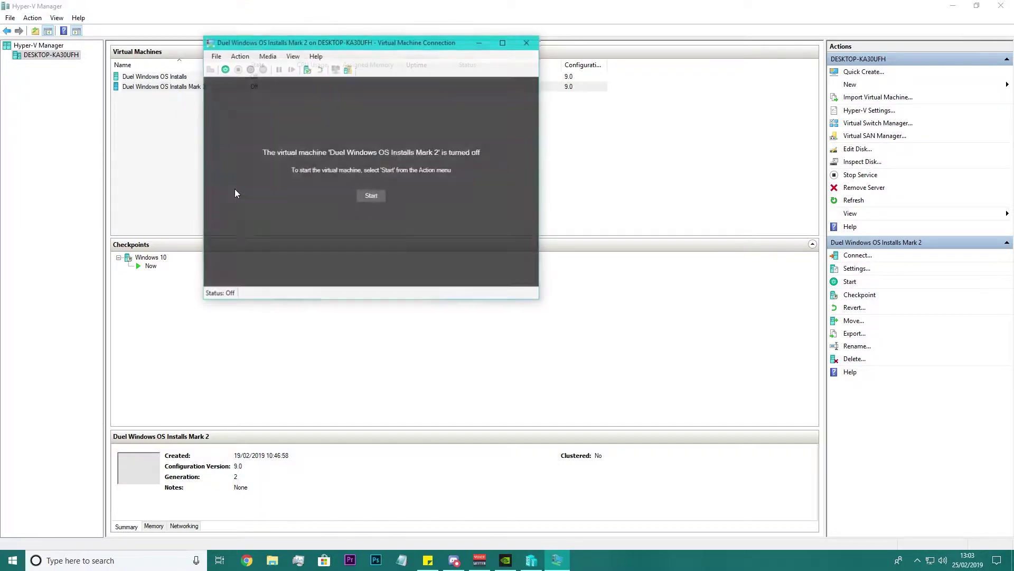
{"action": "left_click", "coordinate": [366, 192]}
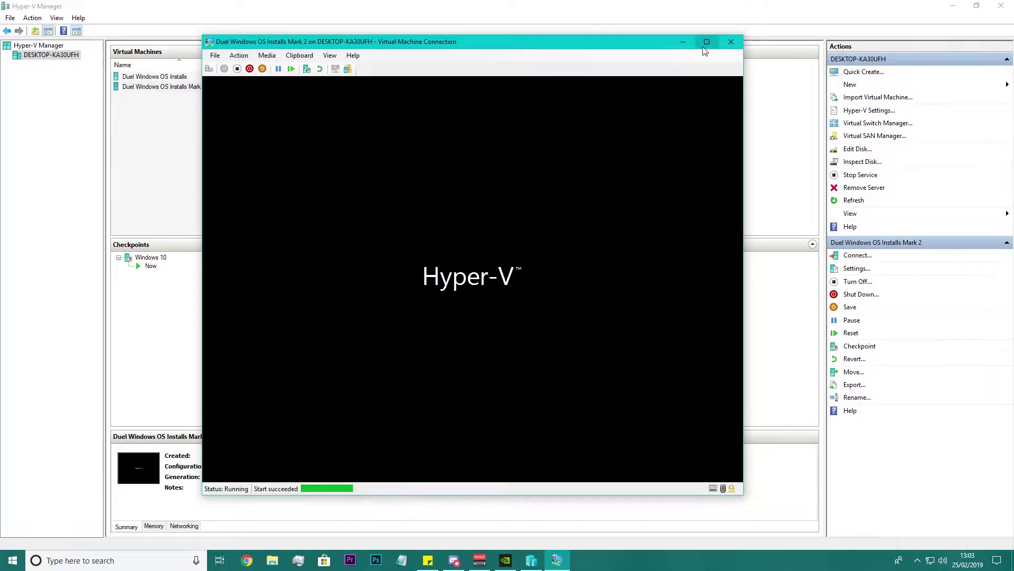
{"action": "left_click", "coordinate": [707, 42]}
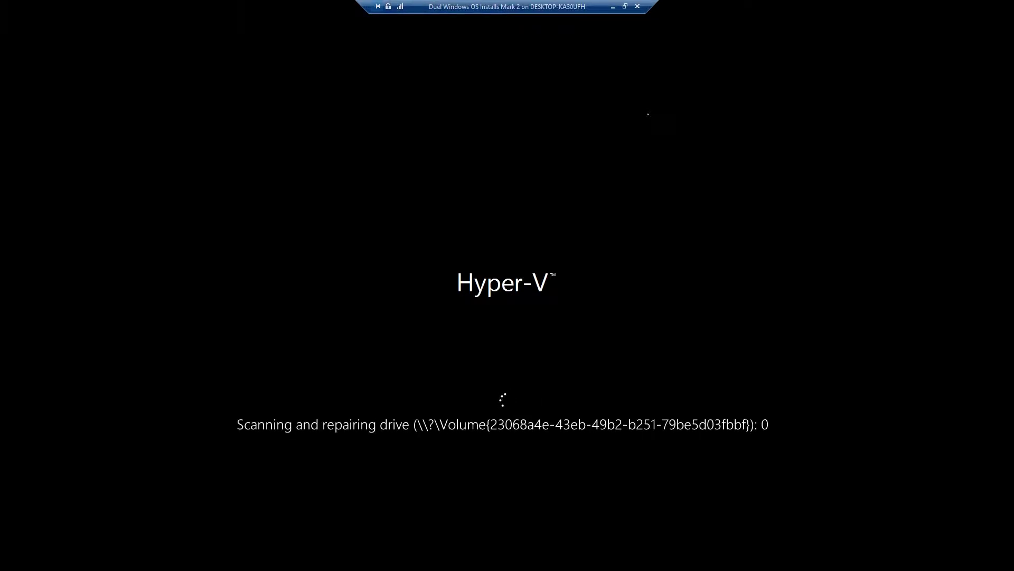
{"action": "left_click", "coordinate": [625, 8]}
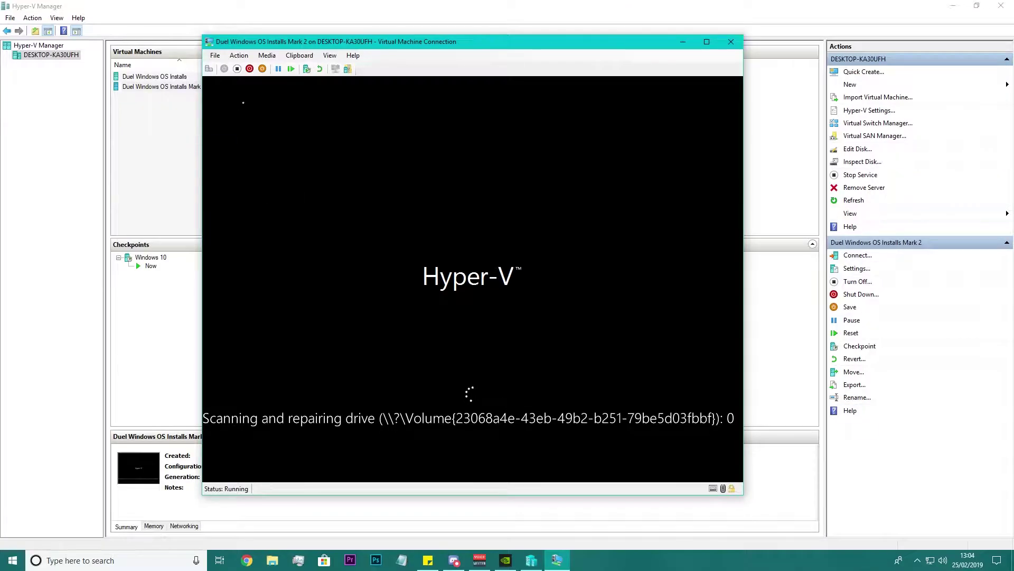
Turn off the virtual machine during the drive scan, start it again, and switch its connection to full screen.
{"action": "left_click", "coordinate": [237, 69]}
{"action": "key", "text": "Return"}
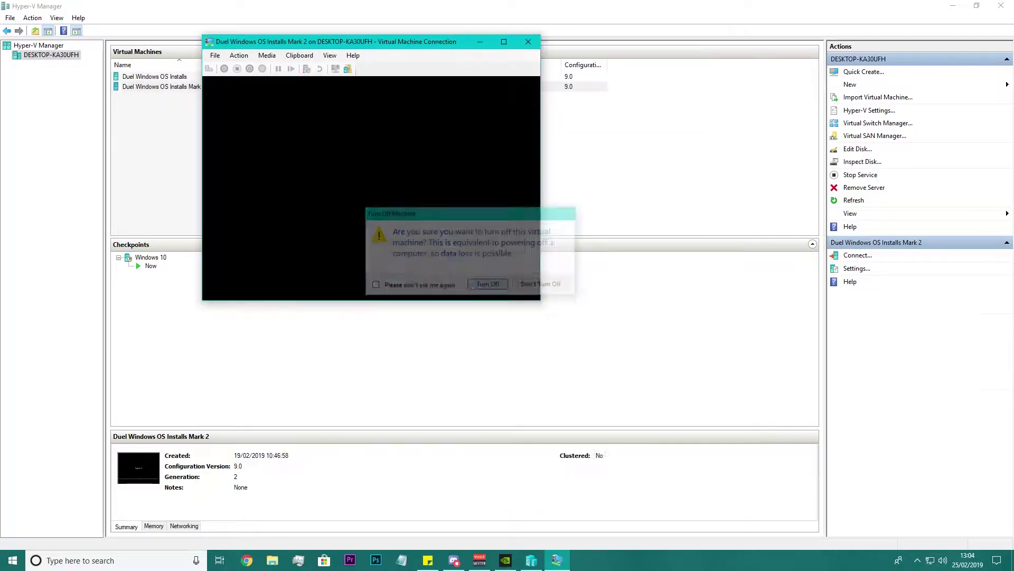
{"action": "left_click", "coordinate": [372, 202]}
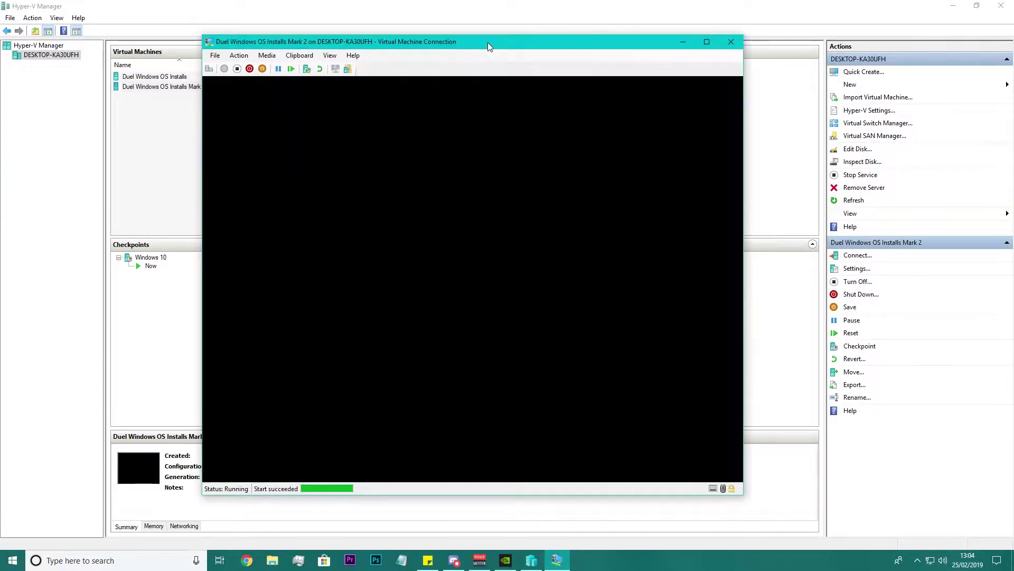
{"action": "left_click", "coordinate": [708, 39]}
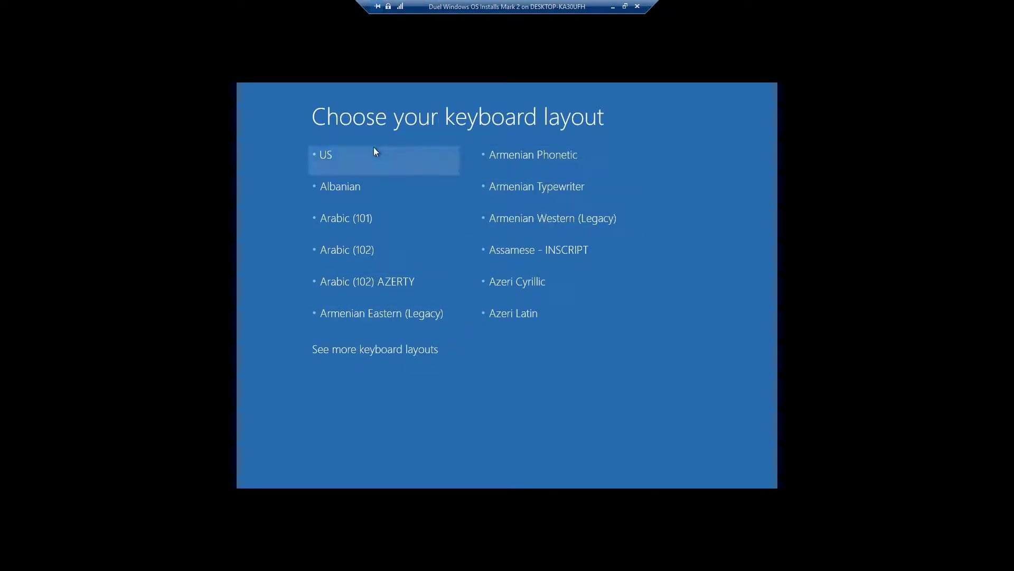
Choose the United Kingdom keyboard layout in the recovery environment, and continue to Windows 10.
{"action": "left_click", "coordinate": [386, 352]}
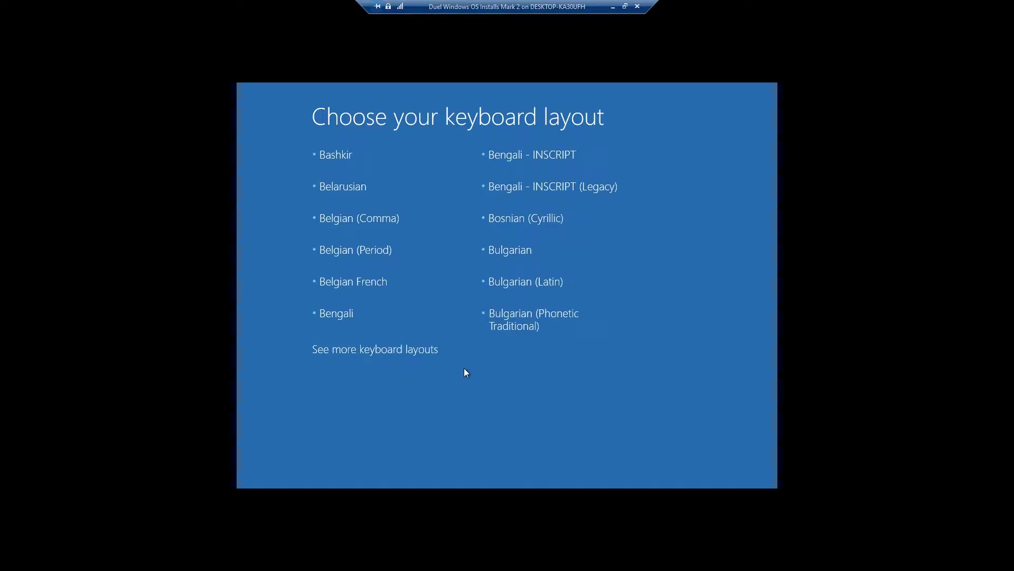
{"action": "left_click", "coordinate": [394, 351]}
{"action": "left_click", "coordinate": [394, 351]}
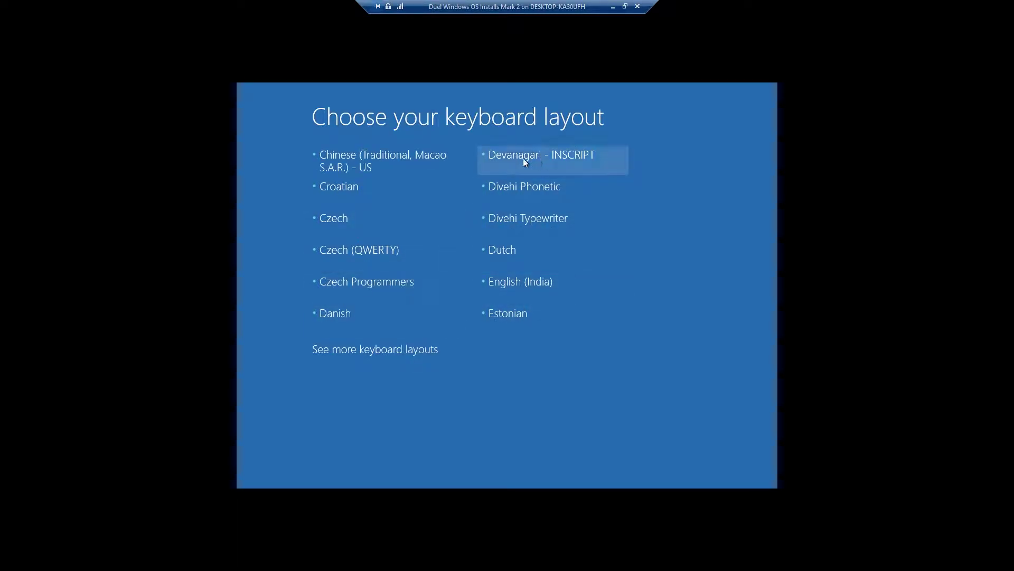
{"action": "left_click", "coordinate": [369, 351]}
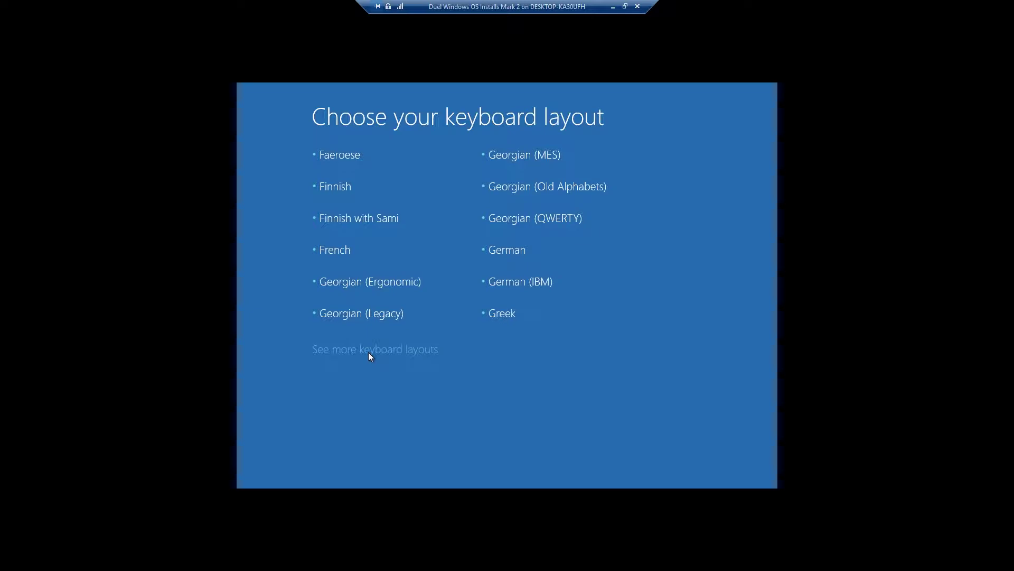
{"action": "left_click", "coordinate": [369, 352]}
{"action": "left_click", "coordinate": [369, 352]}
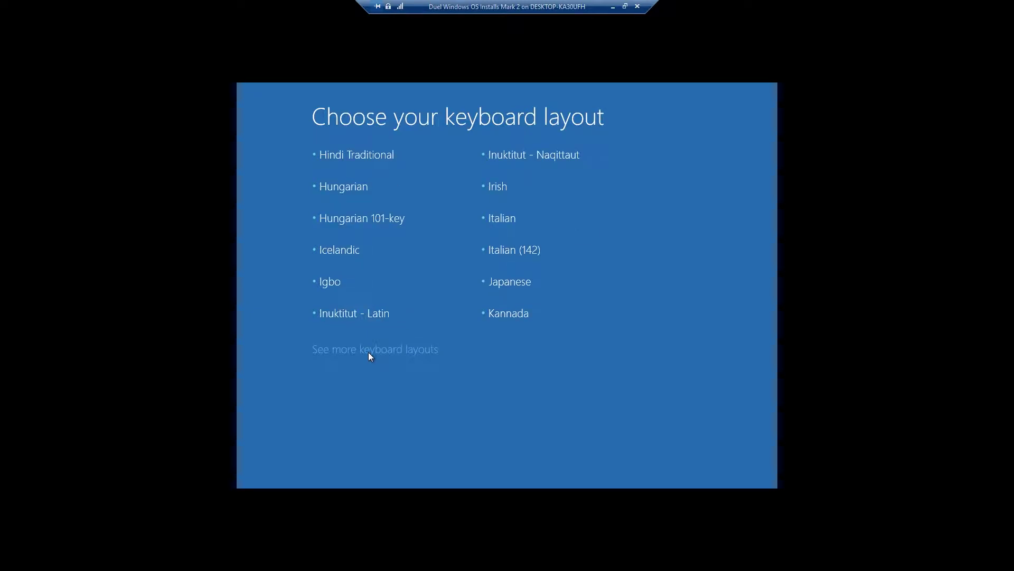
{"action": "left_click", "coordinate": [368, 351]}
{"action": "left_click", "coordinate": [369, 352]}
{"action": "left_click", "coordinate": [368, 352]}
{"action": "left_click", "coordinate": [369, 352]}
{"action": "left_click", "coordinate": [368, 352]}
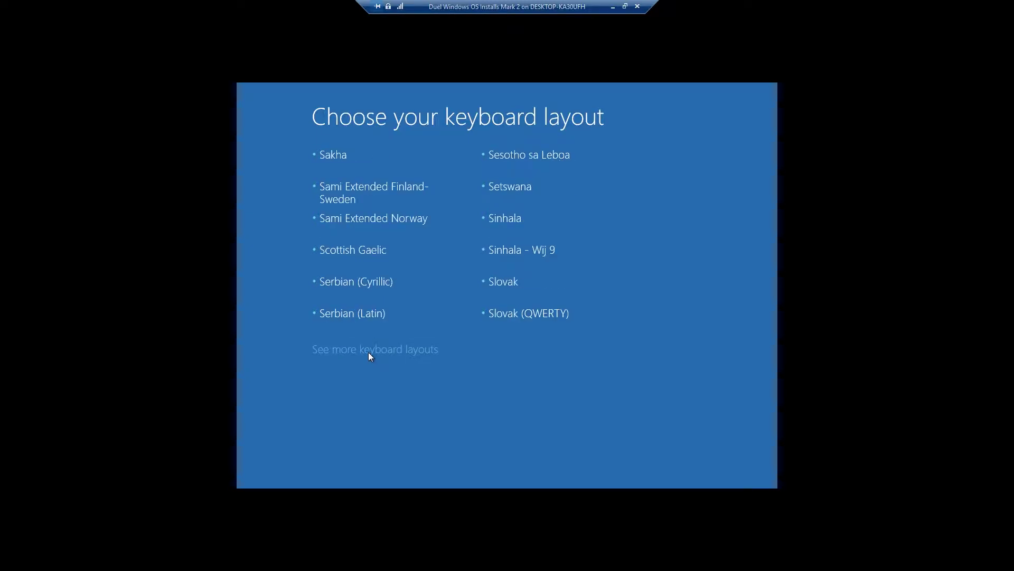
{"action": "left_click", "coordinate": [369, 352]}
{"action": "left_click", "coordinate": [369, 352]}
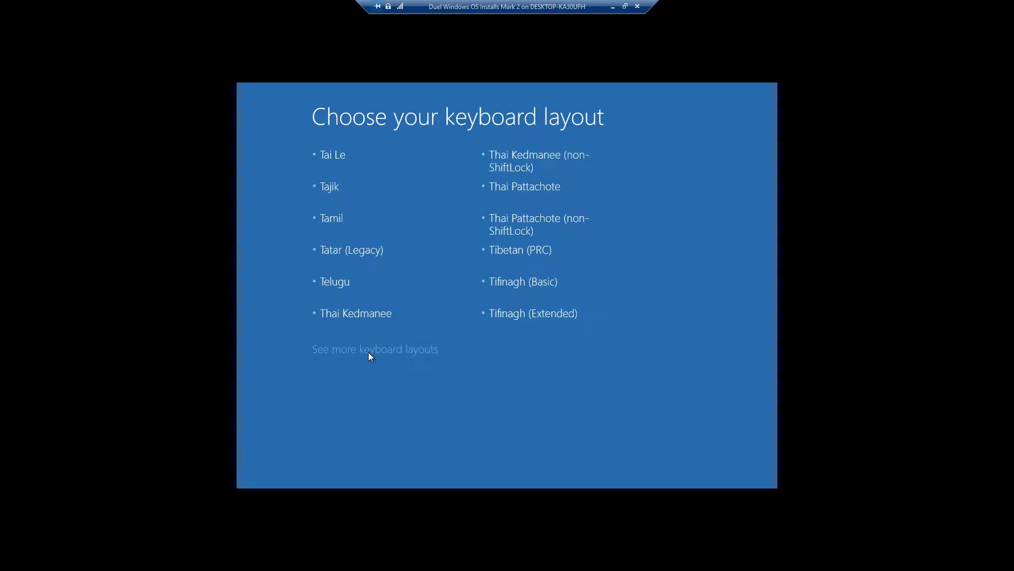
{"action": "left_click", "coordinate": [369, 352]}
{"action": "left_click", "coordinate": [366, 325]}
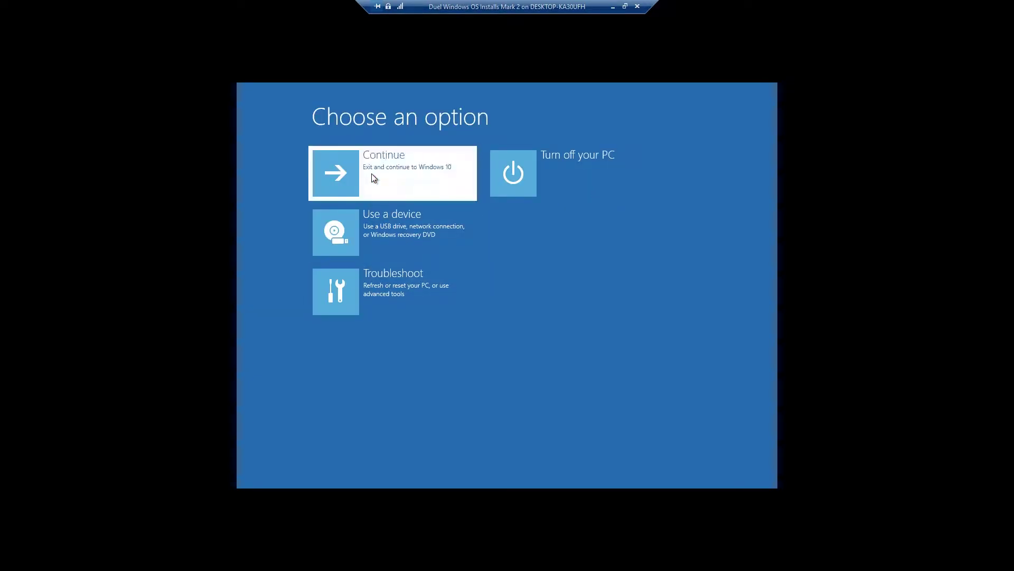
{"action": "left_click", "coordinate": [374, 178]}
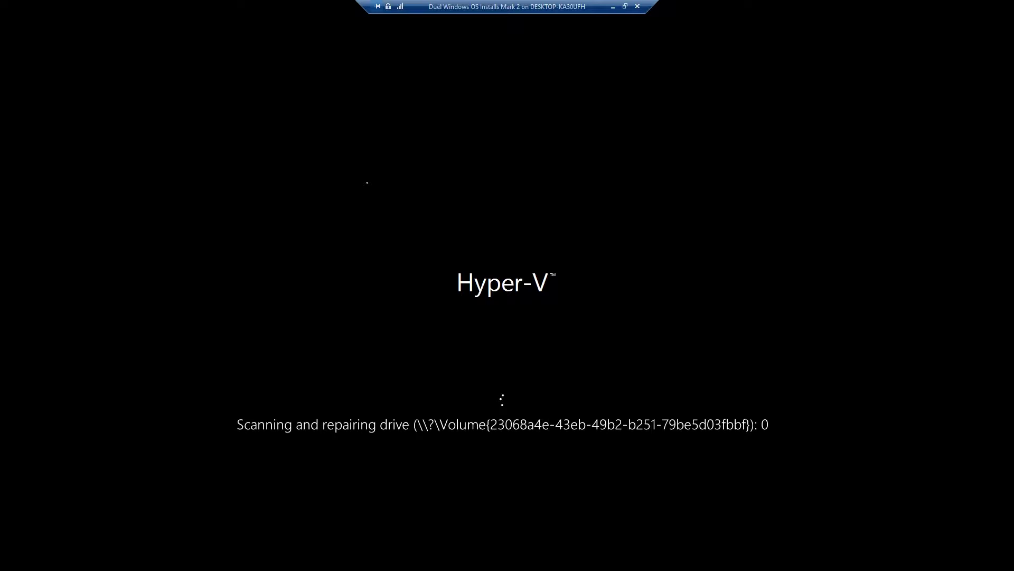
Leave full screen, power the scanning virtual machine off, restart it, and return to full screen.
{"action": "left_click", "coordinate": [624, 6]}
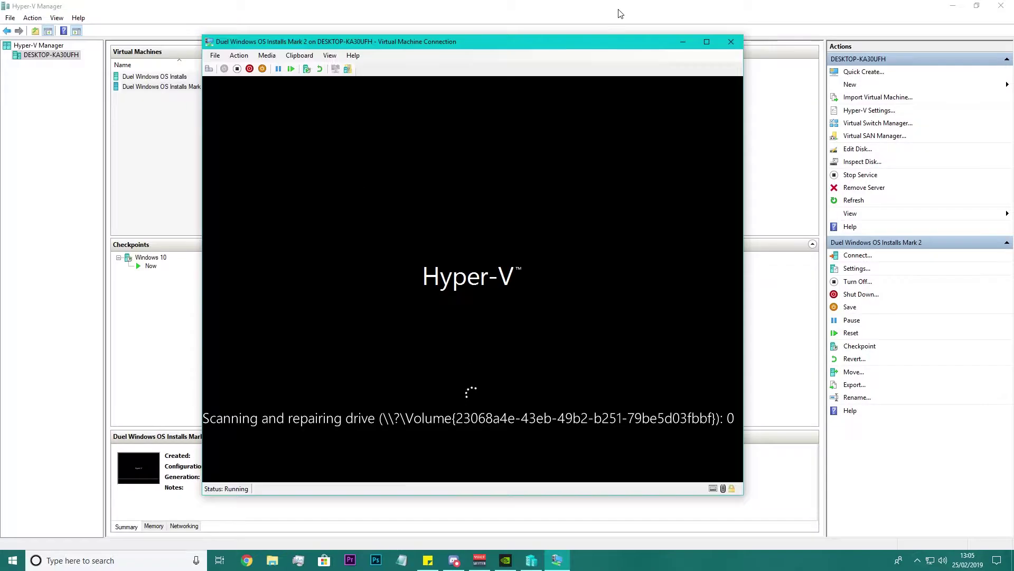
{"action": "left_click", "coordinate": [237, 68]}
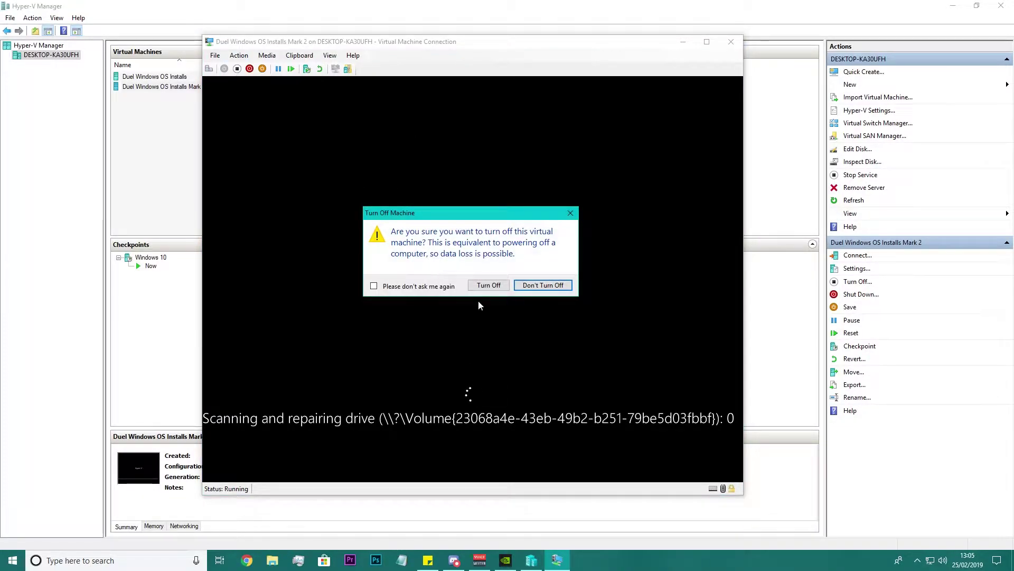
{"action": "left_click", "coordinate": [489, 285]}
{"action": "left_click", "coordinate": [224, 68]}
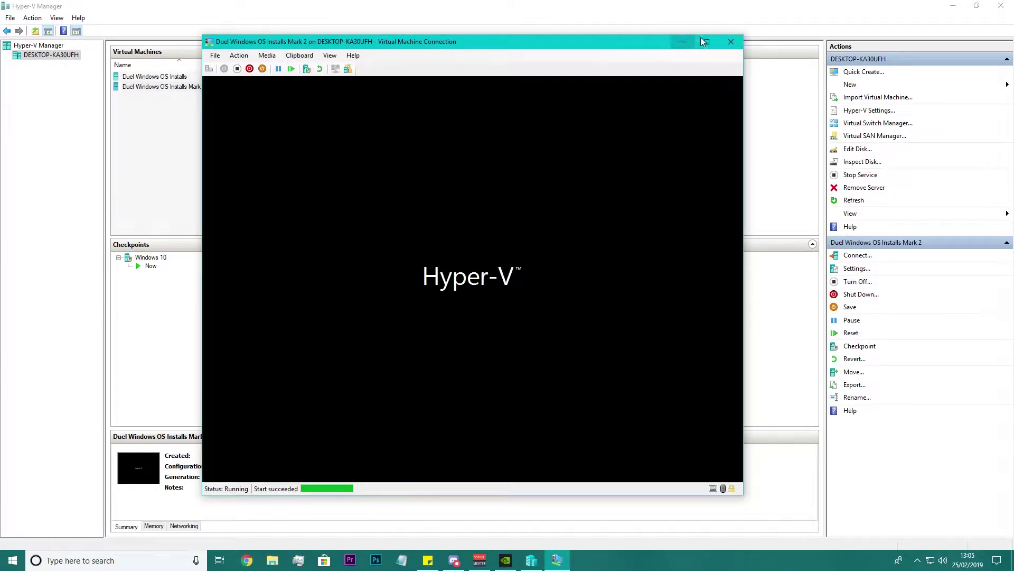
{"action": "left_click", "coordinate": [699, 41]}
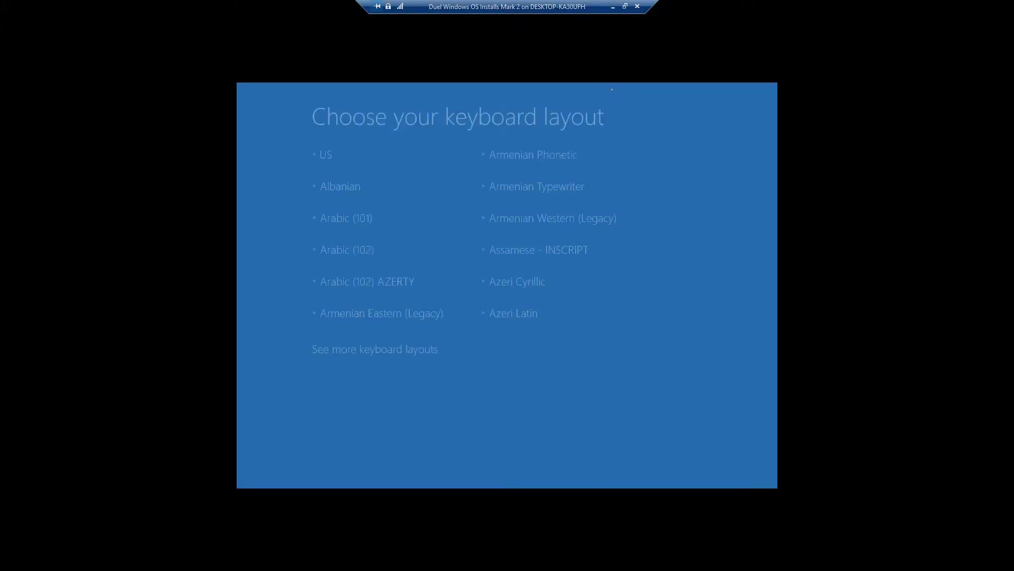
Set the recovery keyboard layout to United Kingdom again and exit recovery with the option to continue to Windows 10.
{"action": "left_click", "coordinate": [376, 351]}
{"action": "left_click", "coordinate": [383, 350]}
{"action": "left_click", "coordinate": [361, 351]}
{"action": "left_click", "coordinate": [361, 352]}
{"action": "left_click", "coordinate": [361, 352]}
{"action": "left_click", "coordinate": [361, 352]}
{"action": "left_click", "coordinate": [362, 352]}
{"action": "left_click", "coordinate": [361, 351]}
{"action": "left_click", "coordinate": [362, 352]}
{"action": "left_click", "coordinate": [361, 351]}
{"action": "left_click", "coordinate": [362, 350]}
{"action": "left_click", "coordinate": [362, 351]}
{"action": "left_click", "coordinate": [362, 351]}
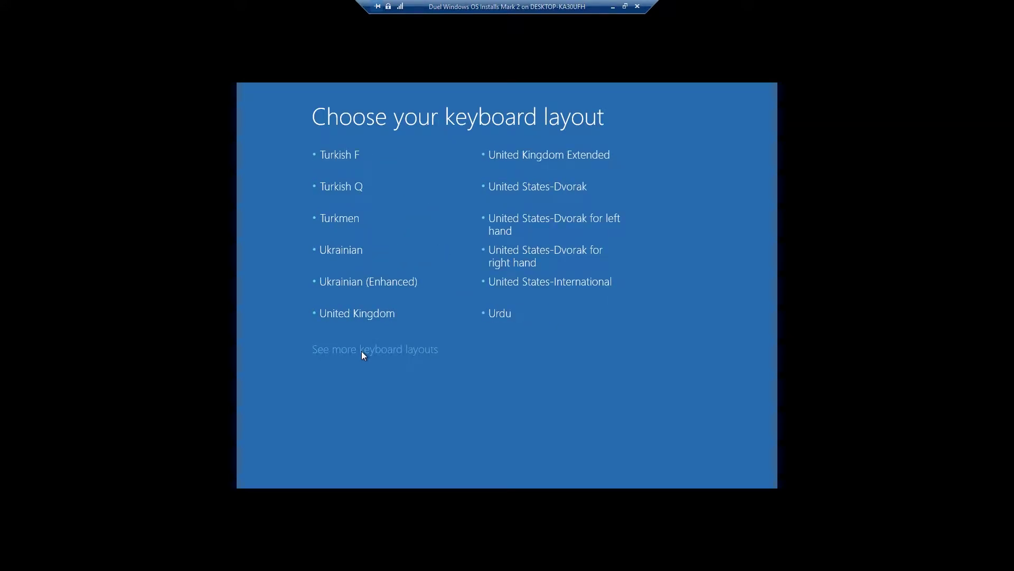
{"action": "left_click", "coordinate": [376, 327]}
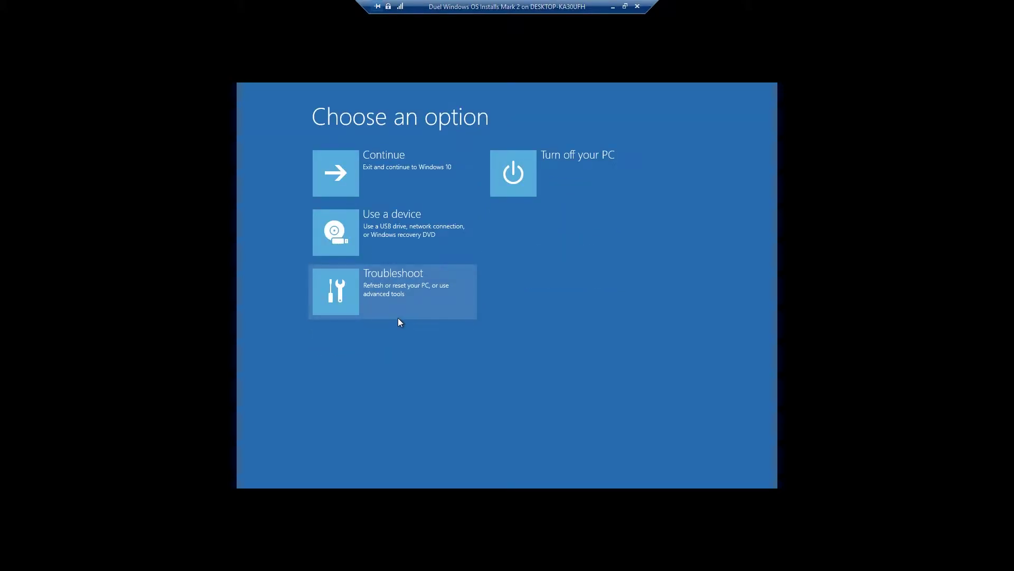
{"action": "left_click", "coordinate": [388, 162]}
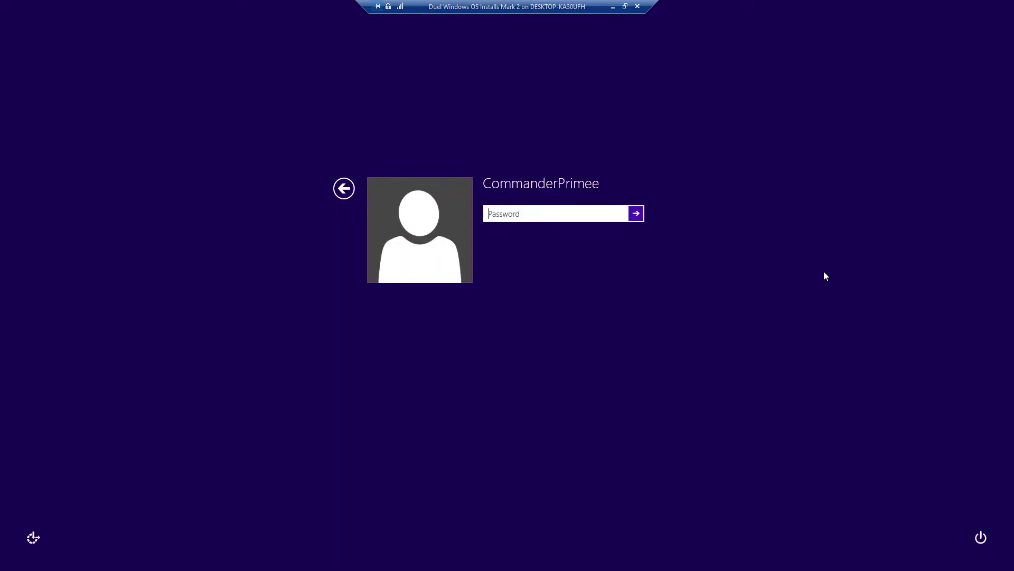
Sign in to Windows 8.1 with the account password and open the desktop from the Start screen.
{"action": "type", "text": "••••••••••"}
{"action": "key", "text": "Return"}
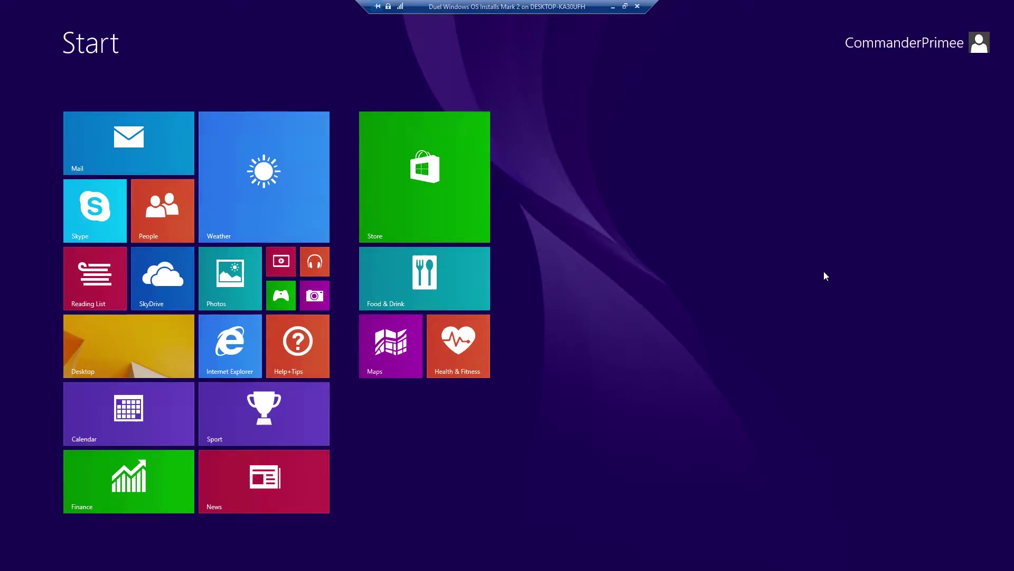
{"action": "left_click", "coordinate": [164, 344]}
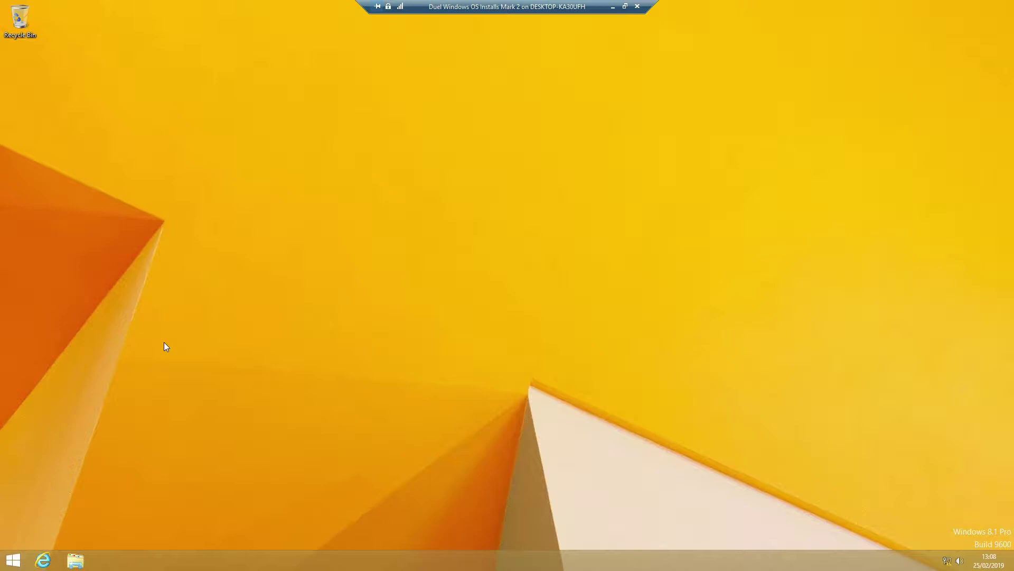
Leave full screen, turn off the virtual machine running Windows 8.1, and close its connection window.
{"action": "left_click", "coordinate": [626, 6]}
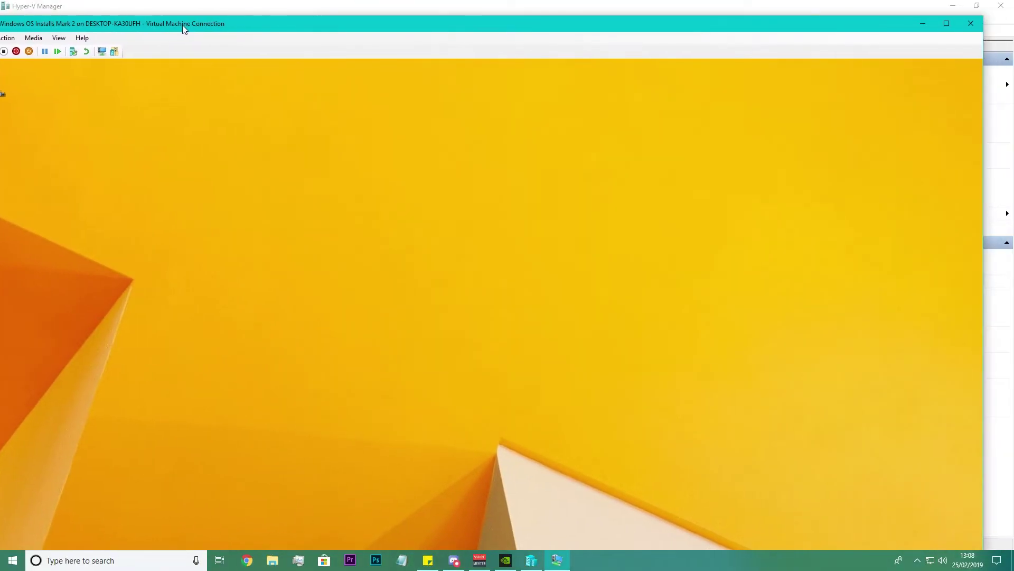
{"action": "left_click", "coordinate": [4, 51]}
{"action": "left_click", "coordinate": [478, 326]}
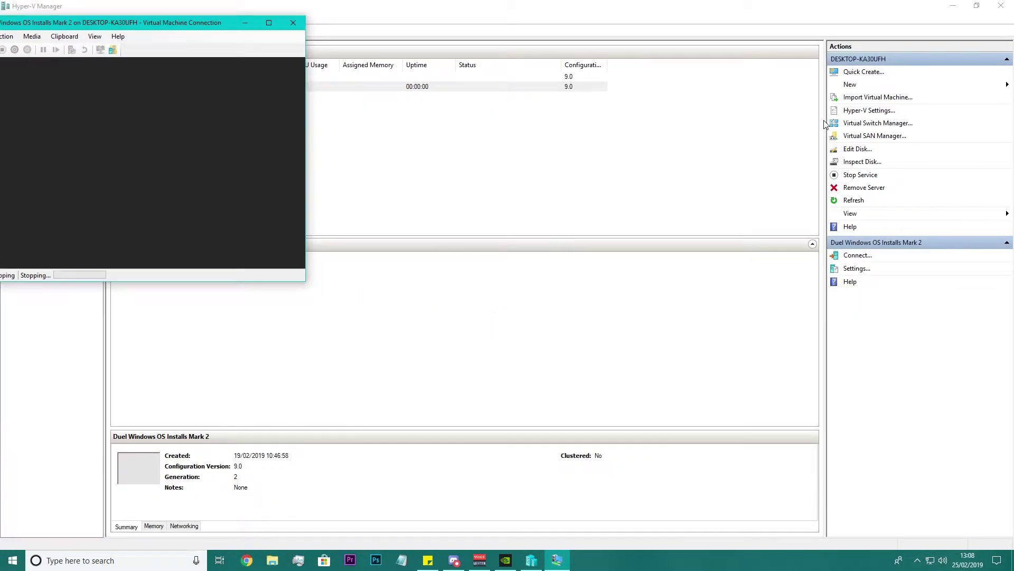
{"action": "left_click", "coordinate": [295, 21]}
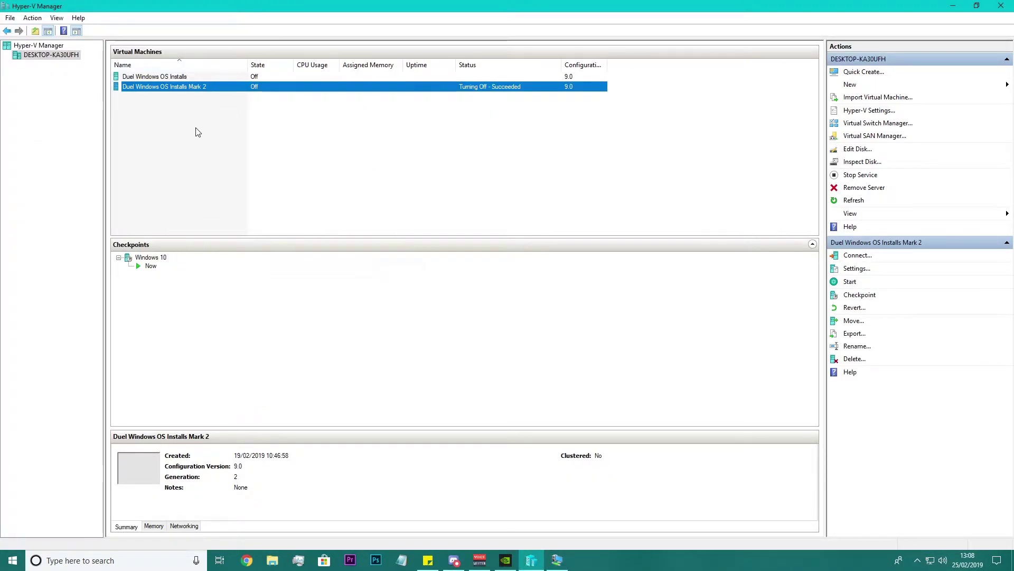
In the firmware settings of Duel Windows OS Installs Mark 2, examine the Windows 10.1.vhdx and Windows 8.1 hard drive boot entries.
{"action": "right_click", "coordinate": [179, 87]}
{"action": "left_click", "coordinate": [226, 109]}
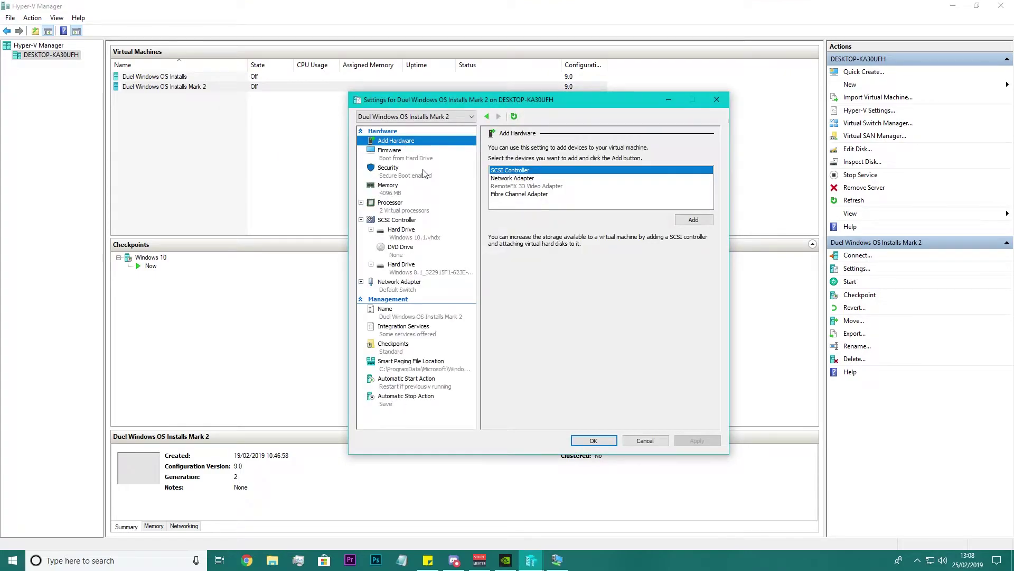
{"action": "left_click", "coordinate": [391, 153]}
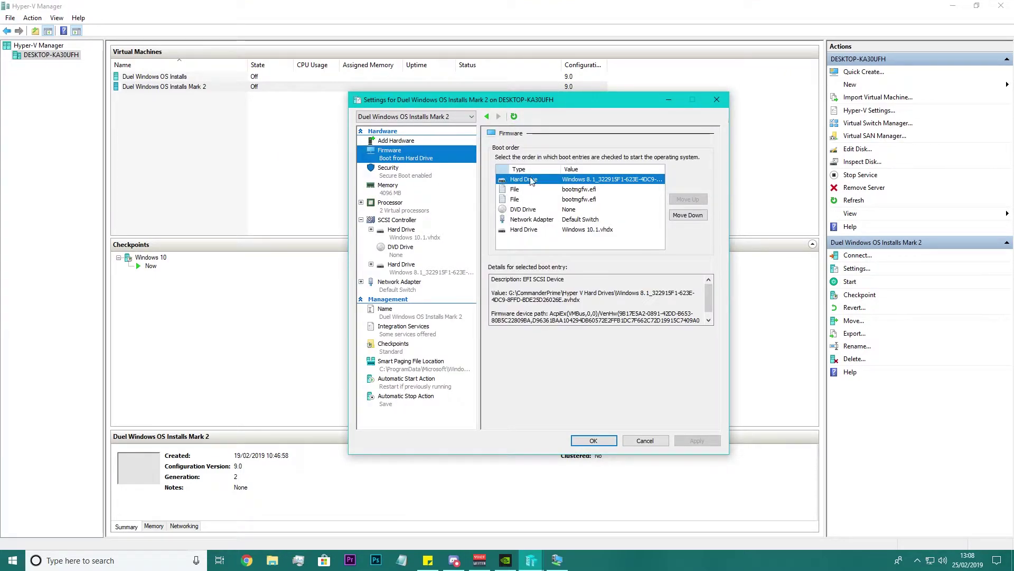
{"action": "left_click", "coordinate": [581, 231]}
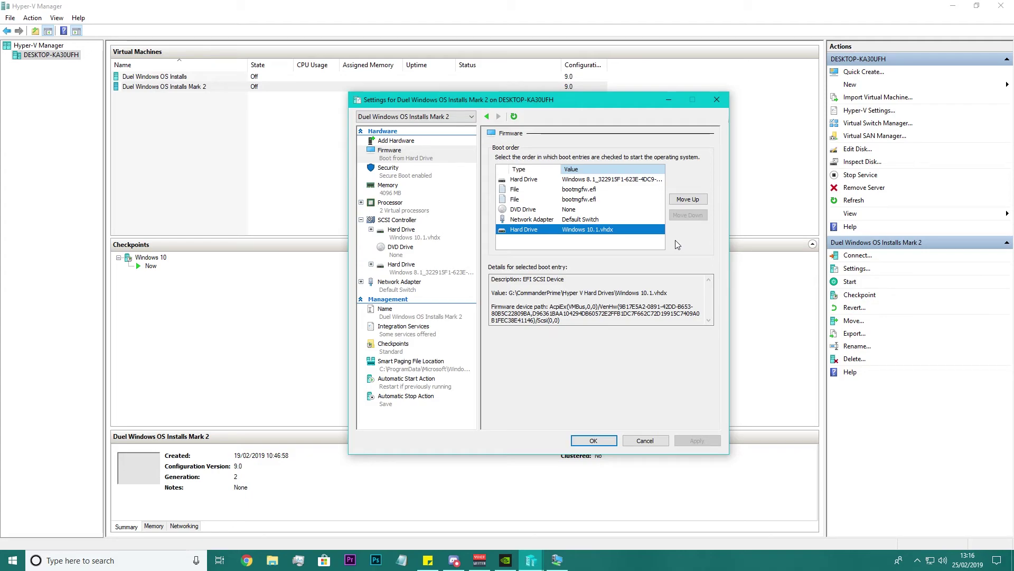
{"action": "left_click", "coordinate": [603, 182]}
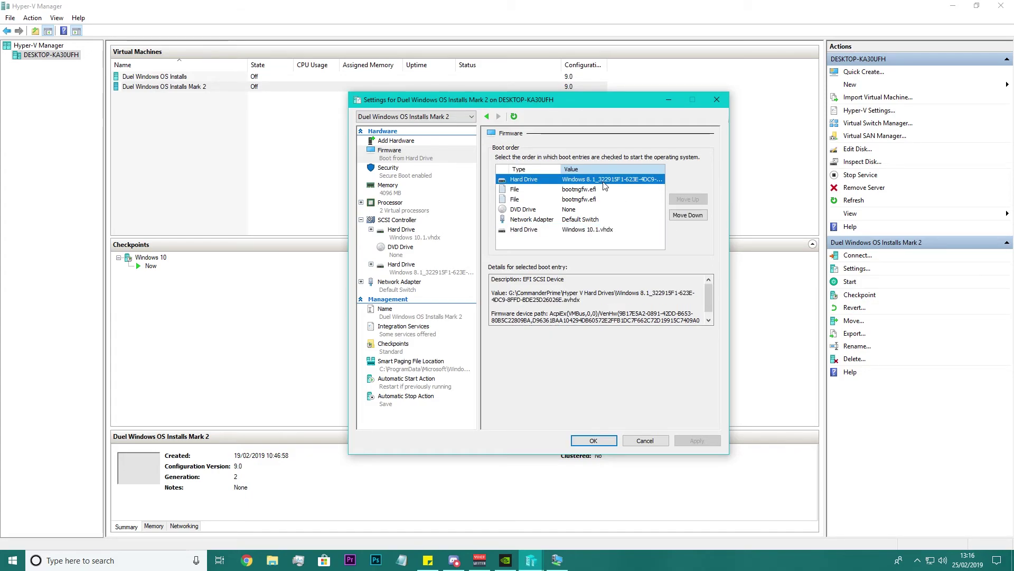